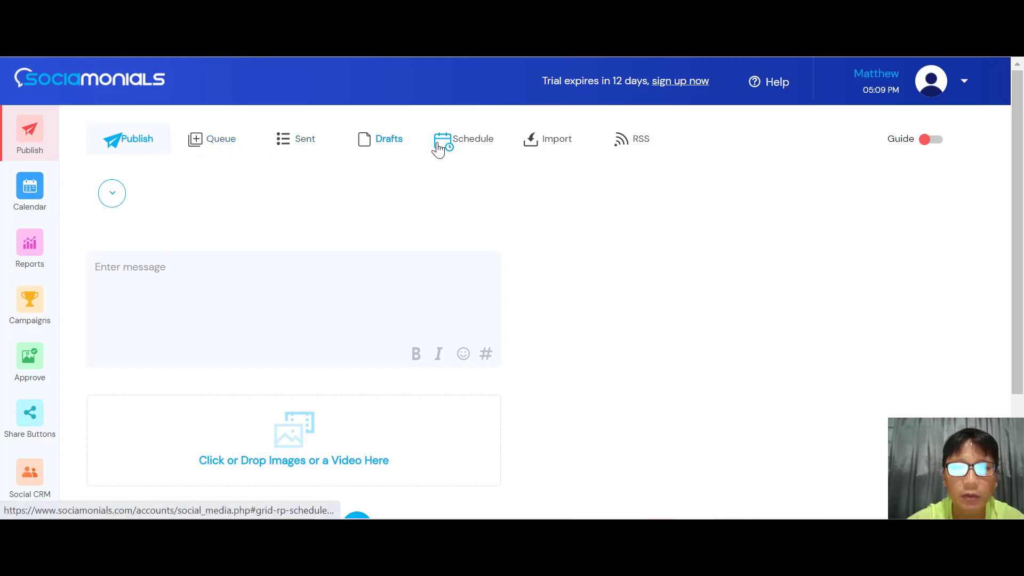
- Look over the CSV bulk import, then open and close the RSS Feed Editor without adding a feed
left_click(552, 145)
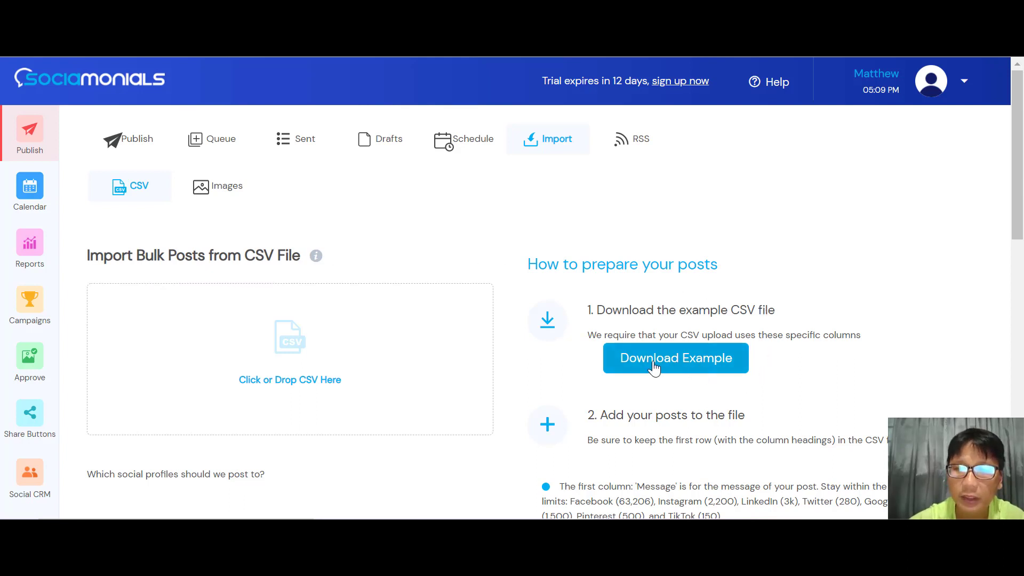
left_click(633, 150)
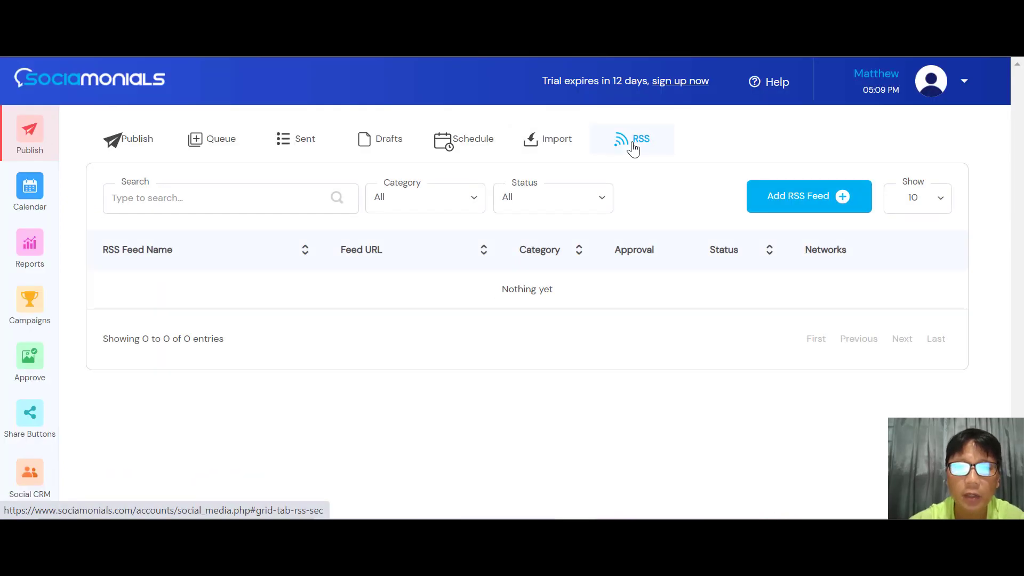
left_click(795, 198)
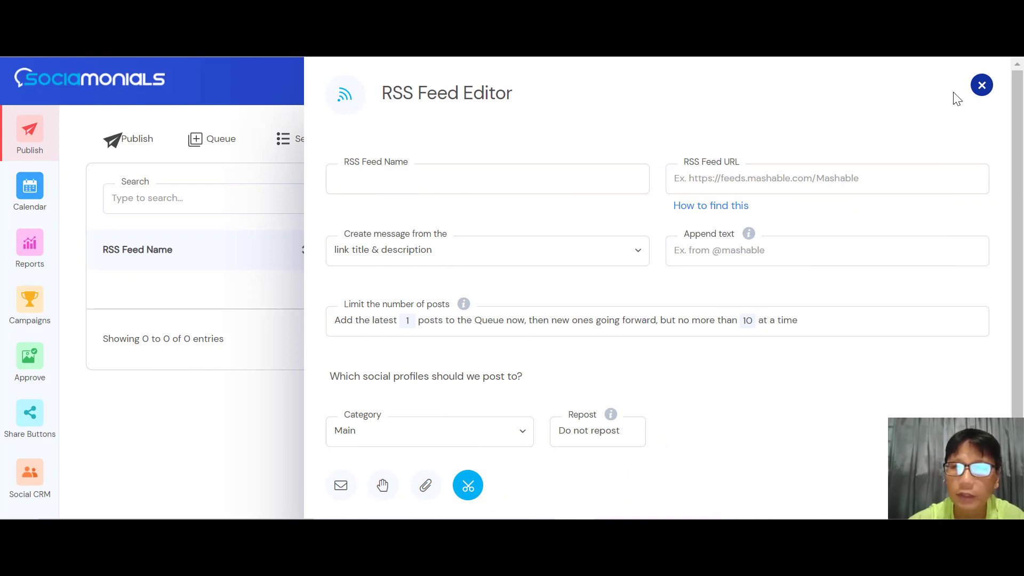
left_click(981, 86)
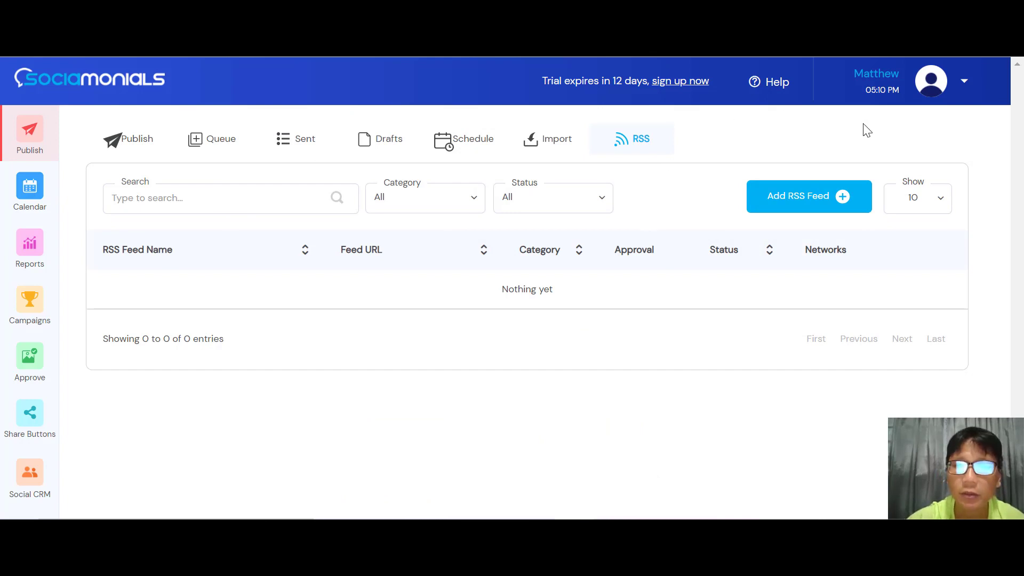
- Open Account Preferences from the avatar menu, confirming the leave-page warning
left_click(930, 90)
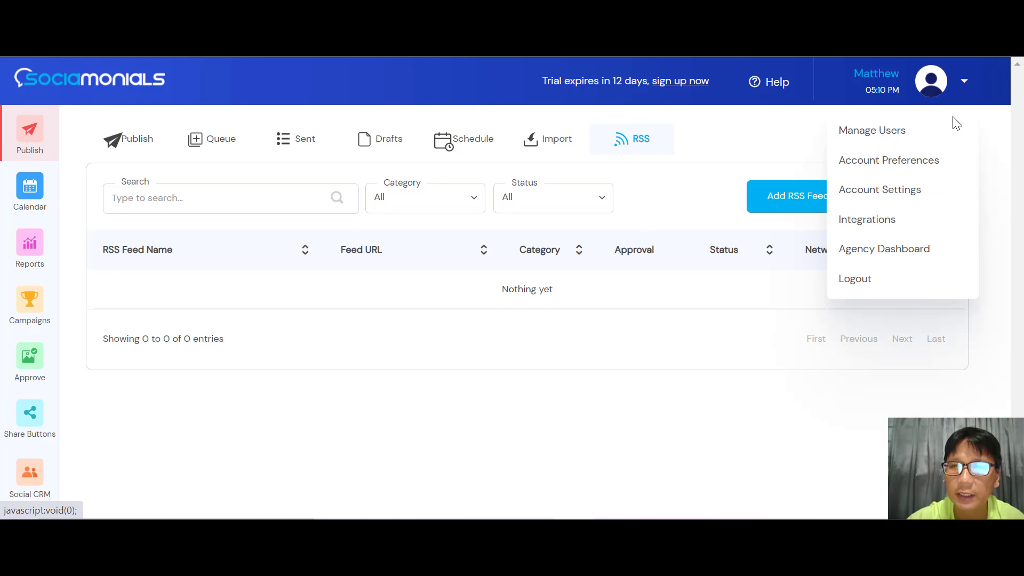
left_click(897, 163)
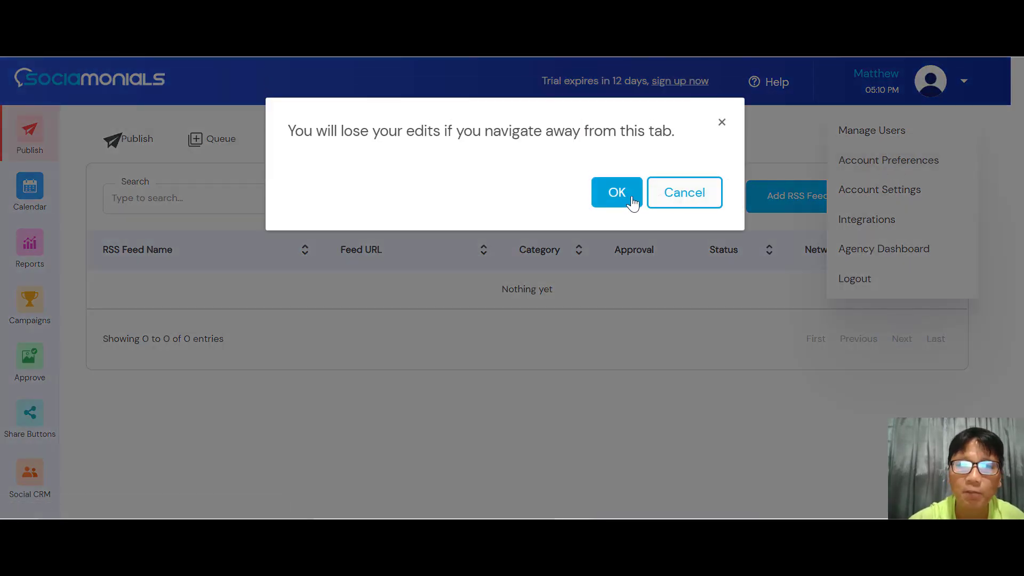
left_click(617, 193)
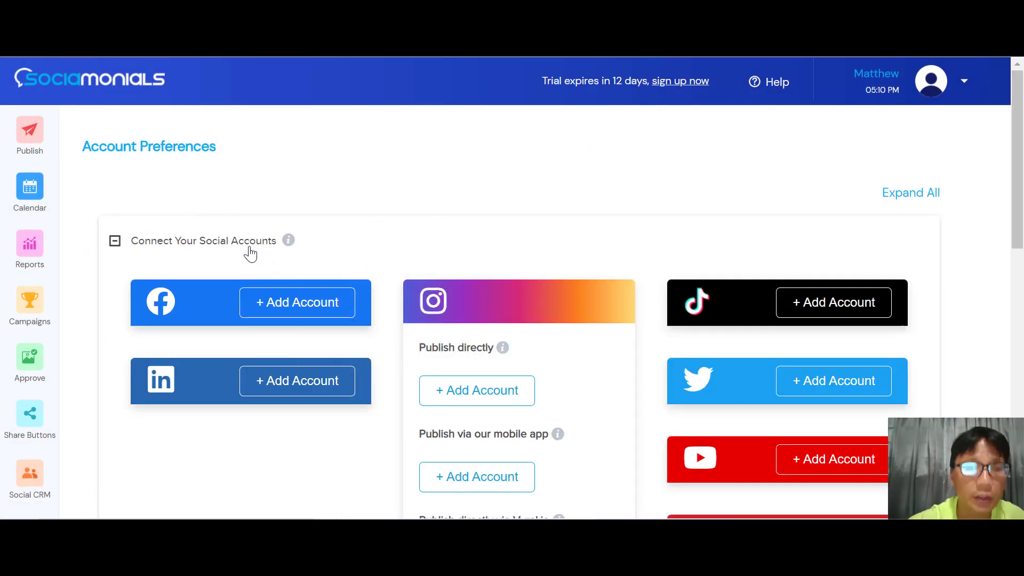
- Scroll through the Connect Your Social Accounts cards down to the remaining settings sections
scroll(251, 254, "down", 3)
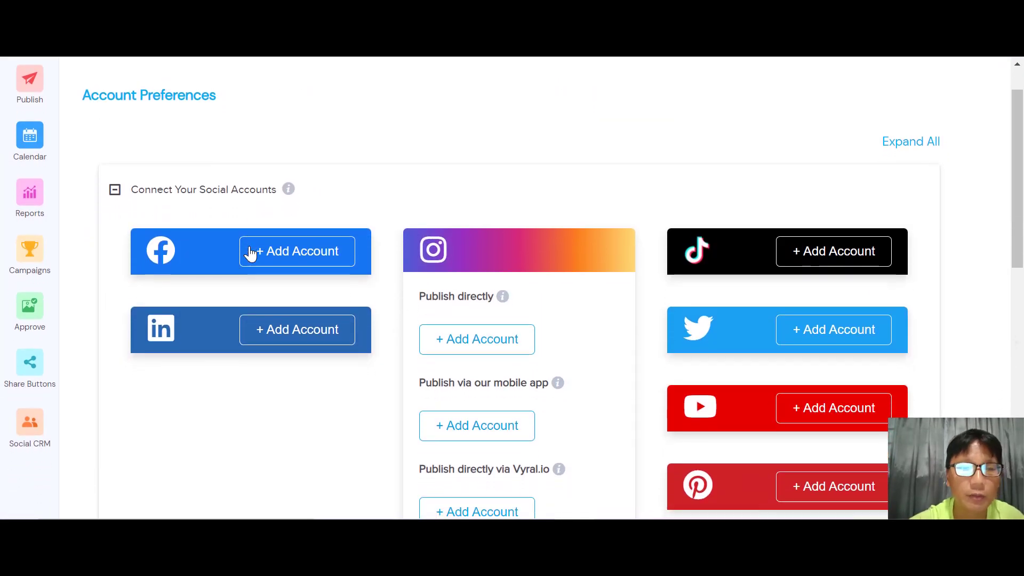
scroll(251, 254, "down", 2)
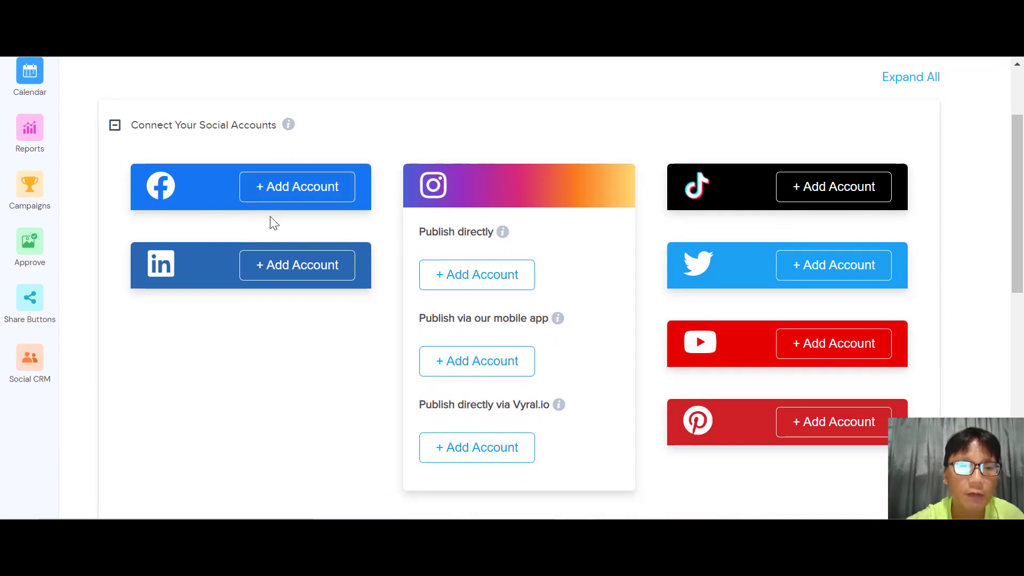
scroll(554, 302, "up", 1)
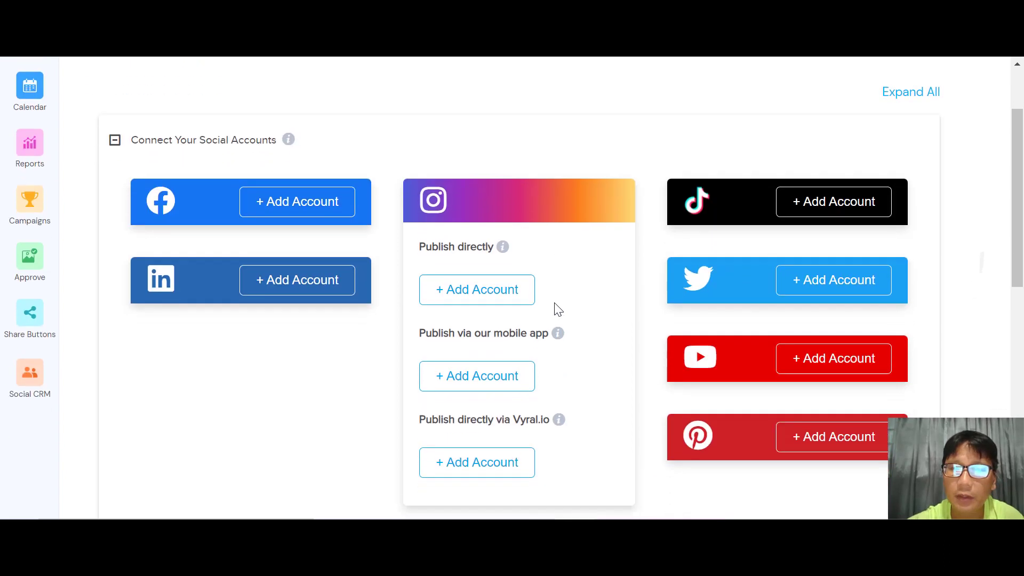
scroll(554, 303, "down", 3)
scroll(555, 303, "down", 2)
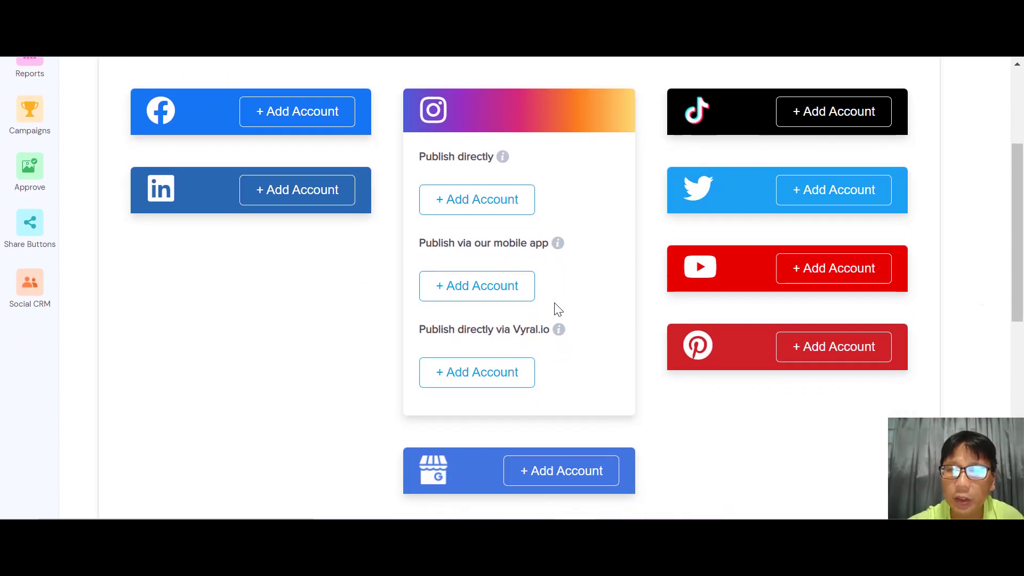
scroll(554, 304, "down", 2)
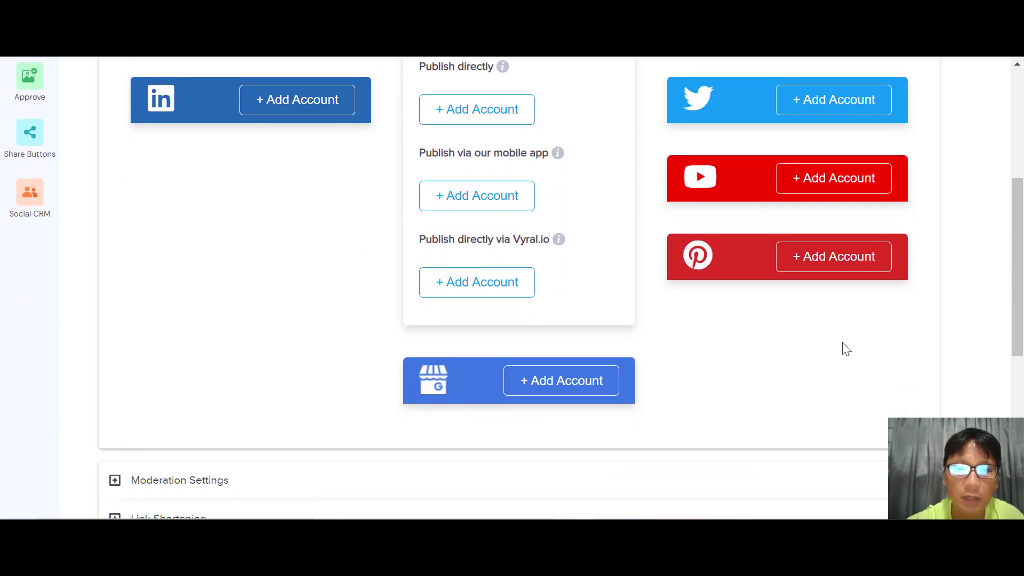
scroll(692, 362, "down", 5)
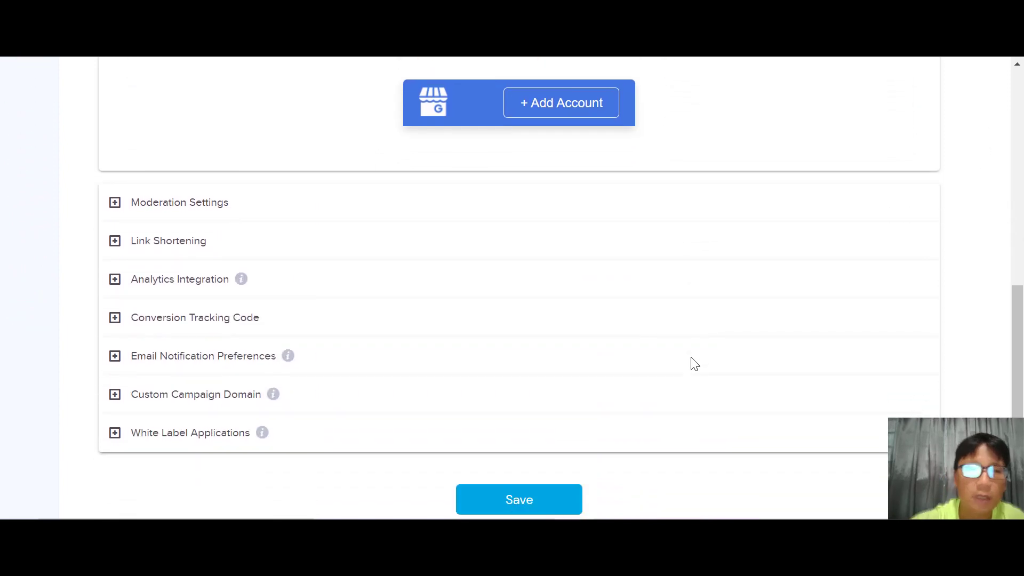
- Expand Moderation Settings, Link Shortening, Analytics Integration and Conversion Tracking Code, then scroll through the tracking snippets
left_click(116, 207)
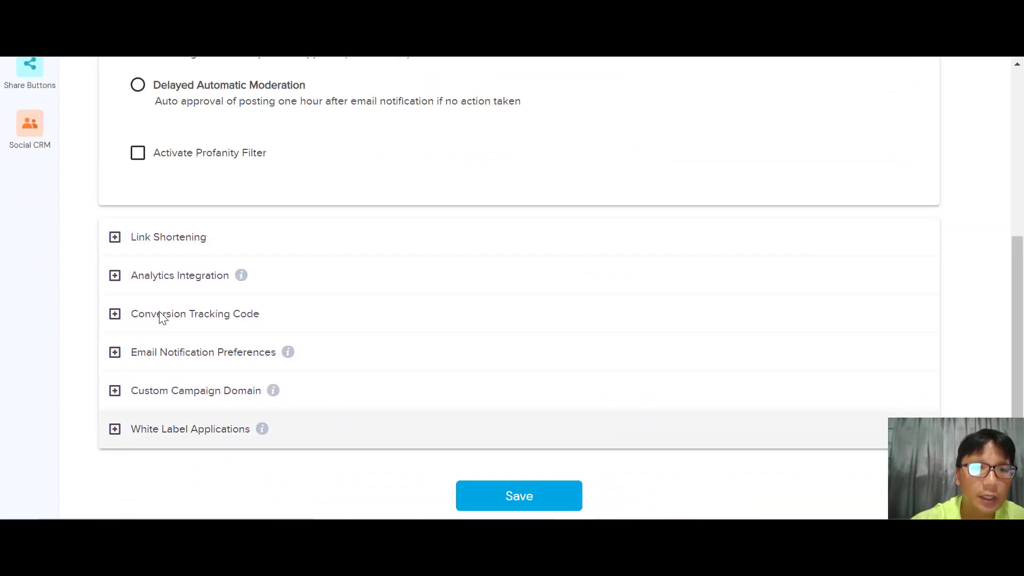
left_click(119, 249)
left_click(148, 351)
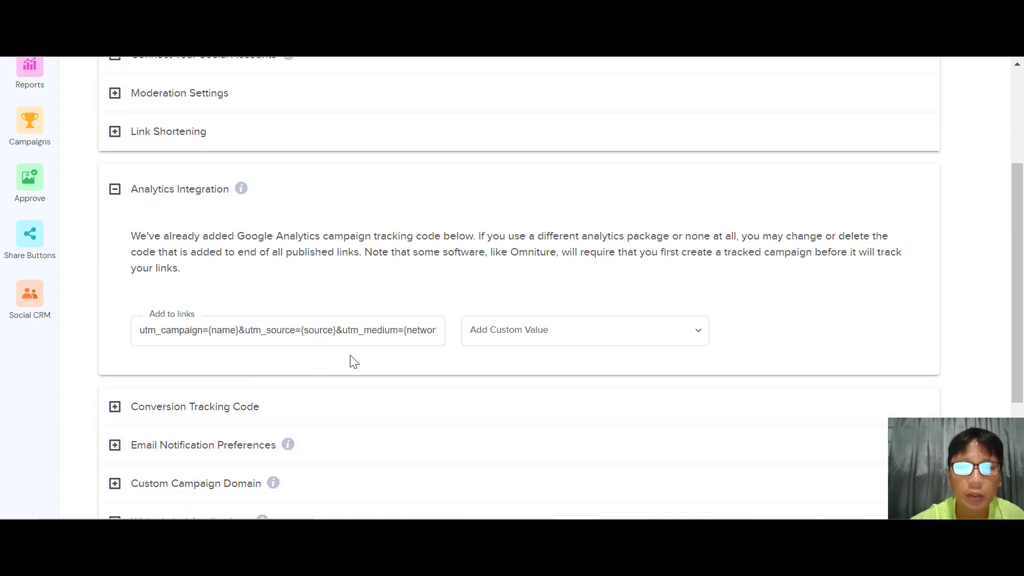
left_click(222, 421)
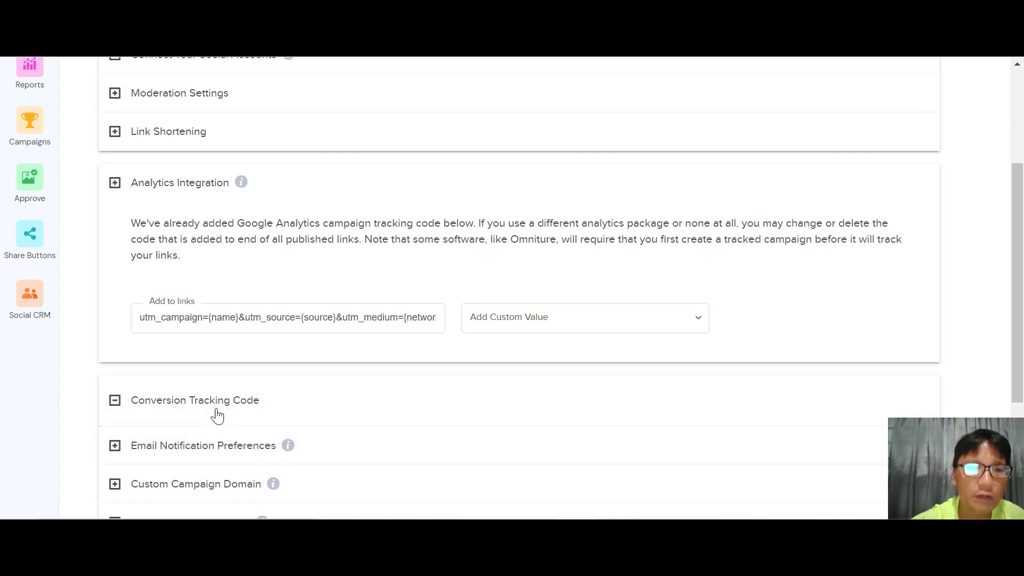
scroll(217, 415, "down", 2)
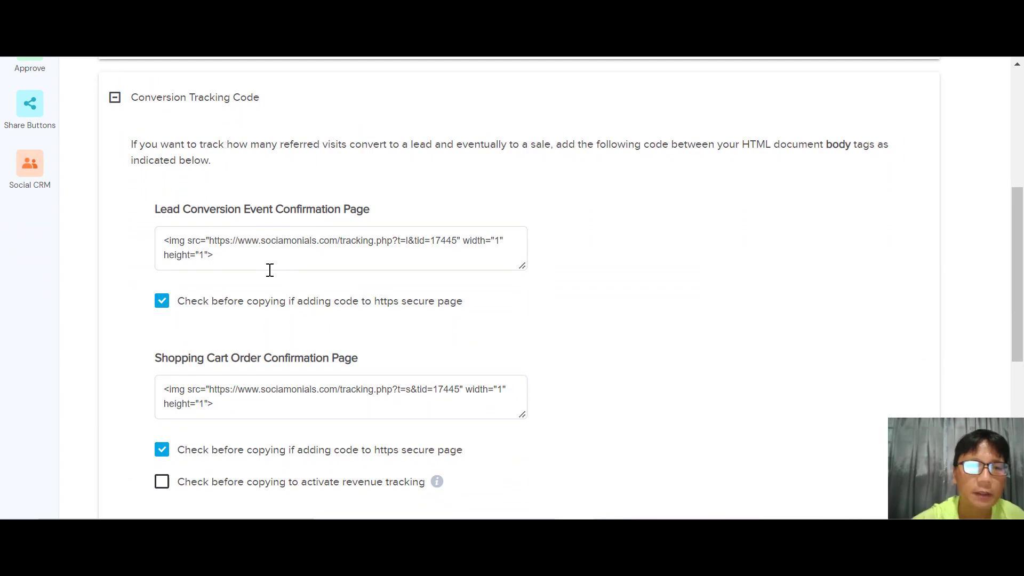
scroll(269, 270, "down", 2)
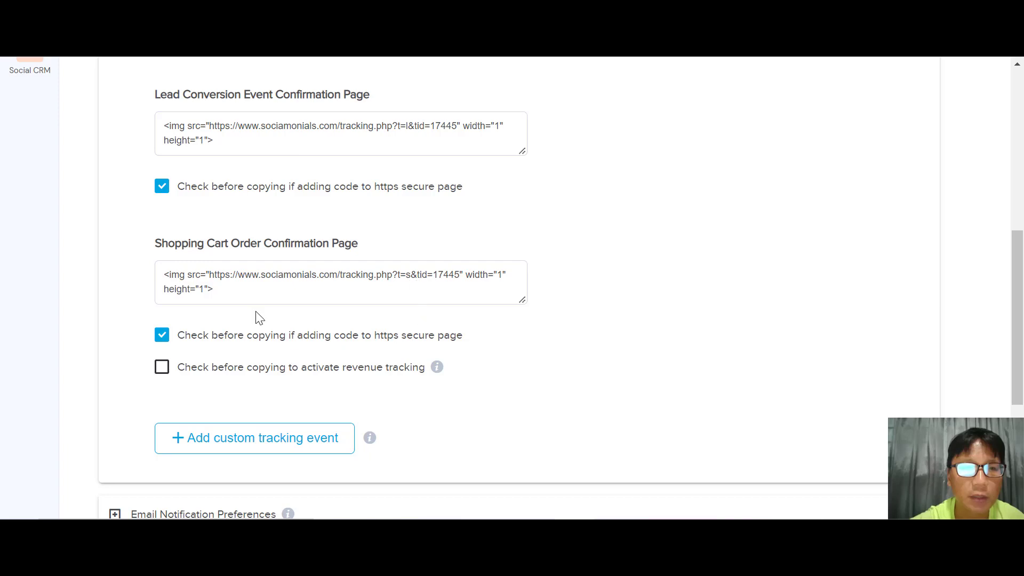
scroll(260, 318, "down", 4)
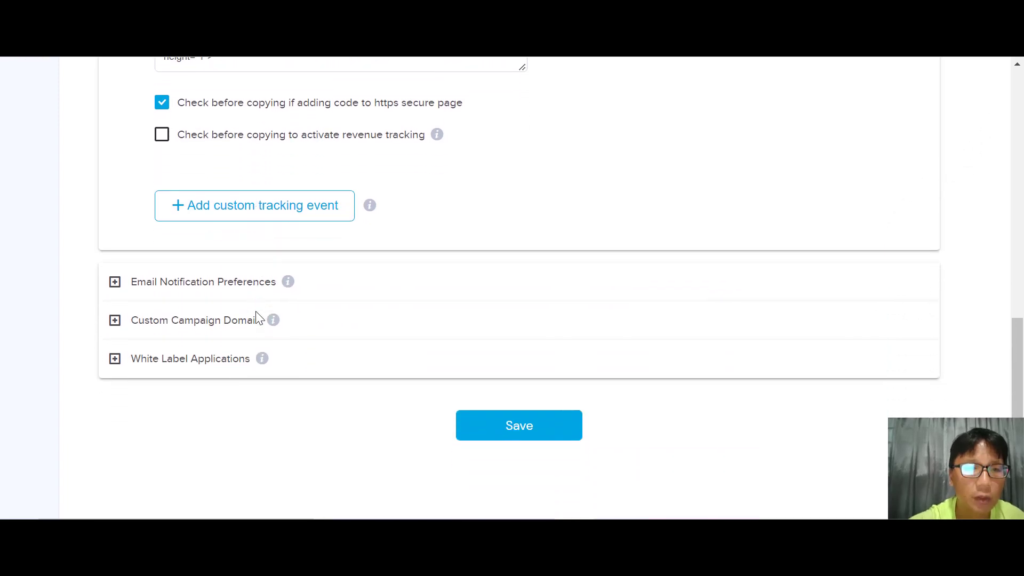
- Review Email Notification Preferences, Custom Campaign Domain and White Label Applications, then return to the top
left_click(191, 285)
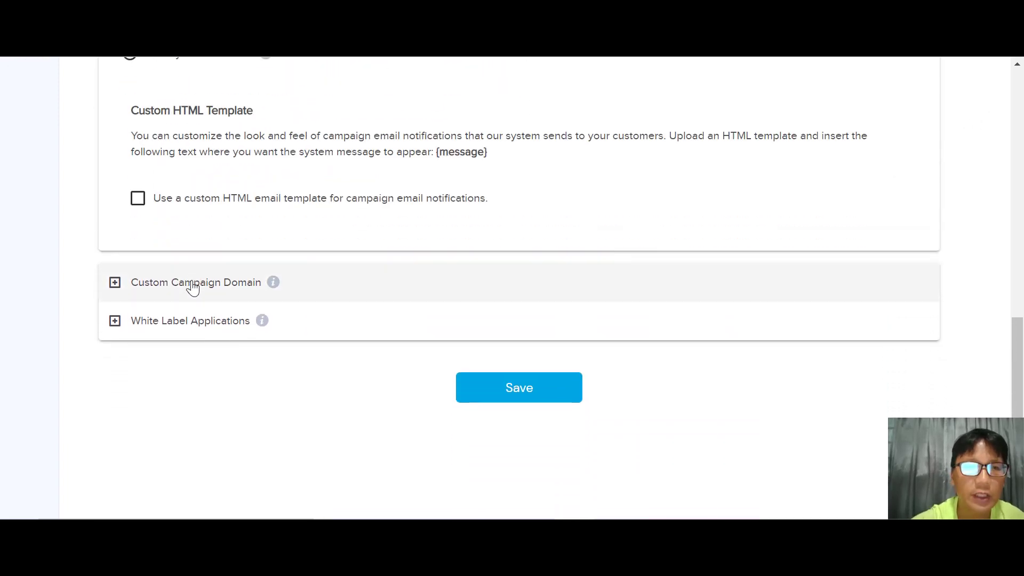
scroll(192, 288, "up", 4)
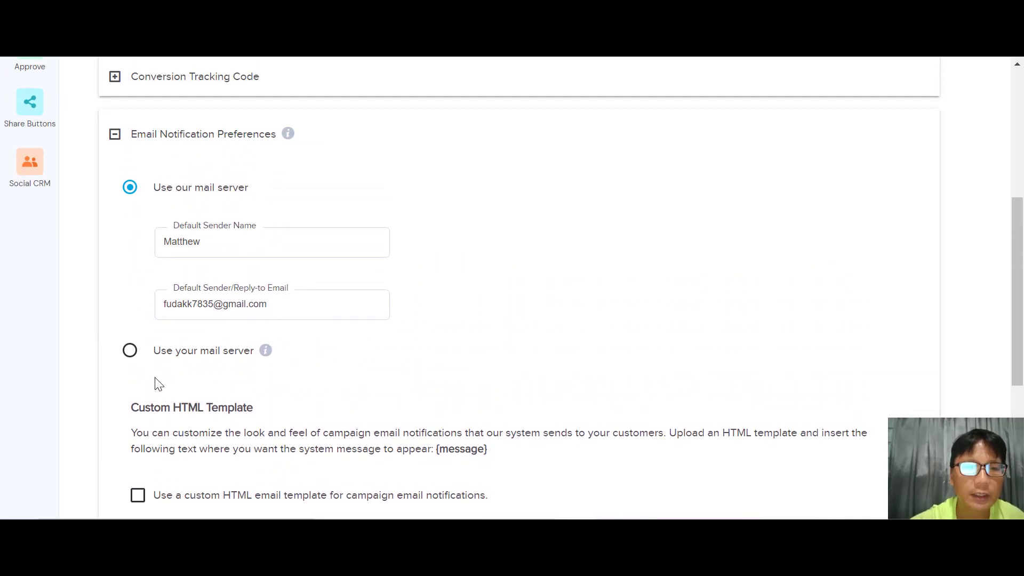
scroll(159, 384, "down", 4)
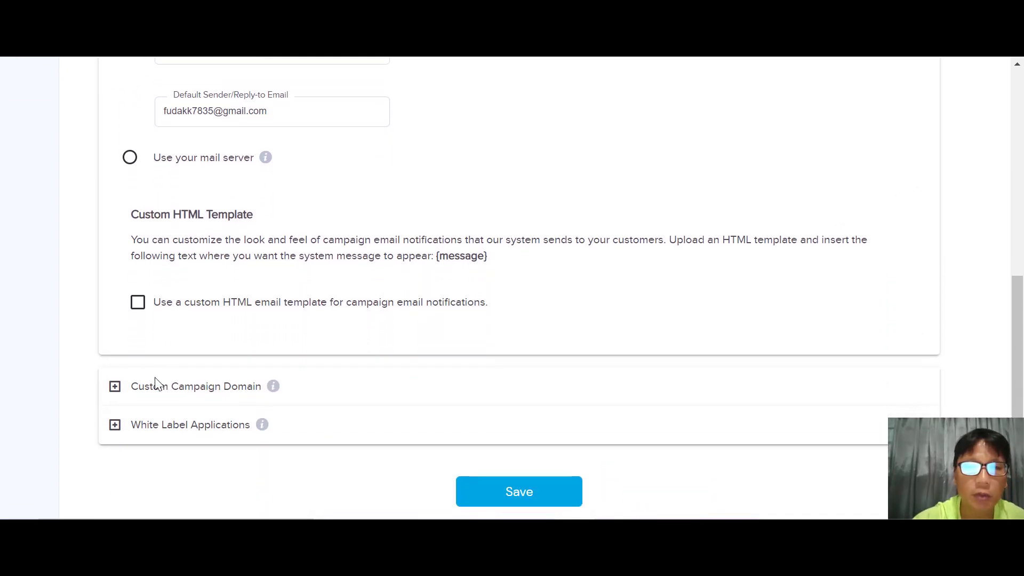
scroll(156, 383, "down", 1)
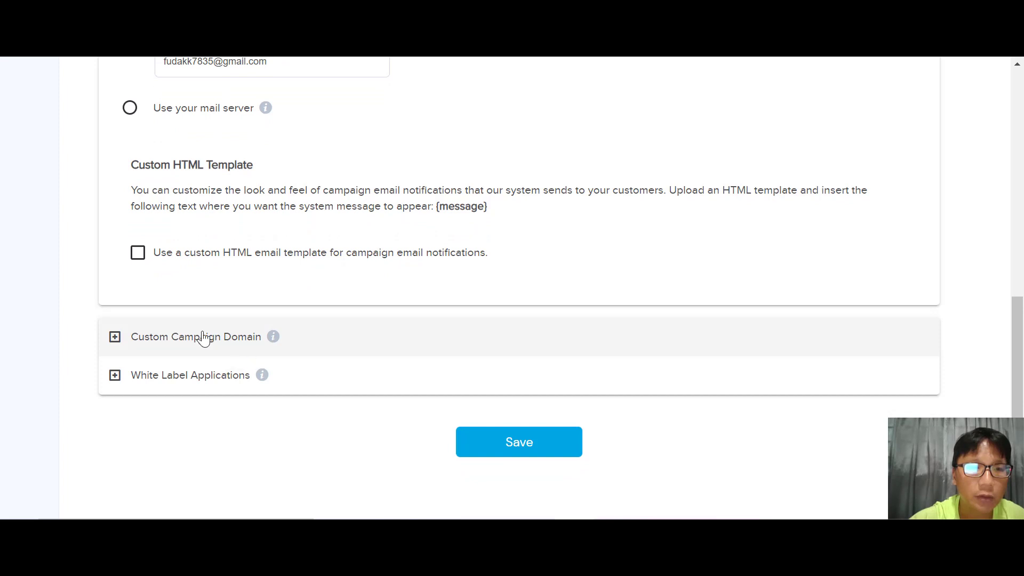
left_click(203, 338)
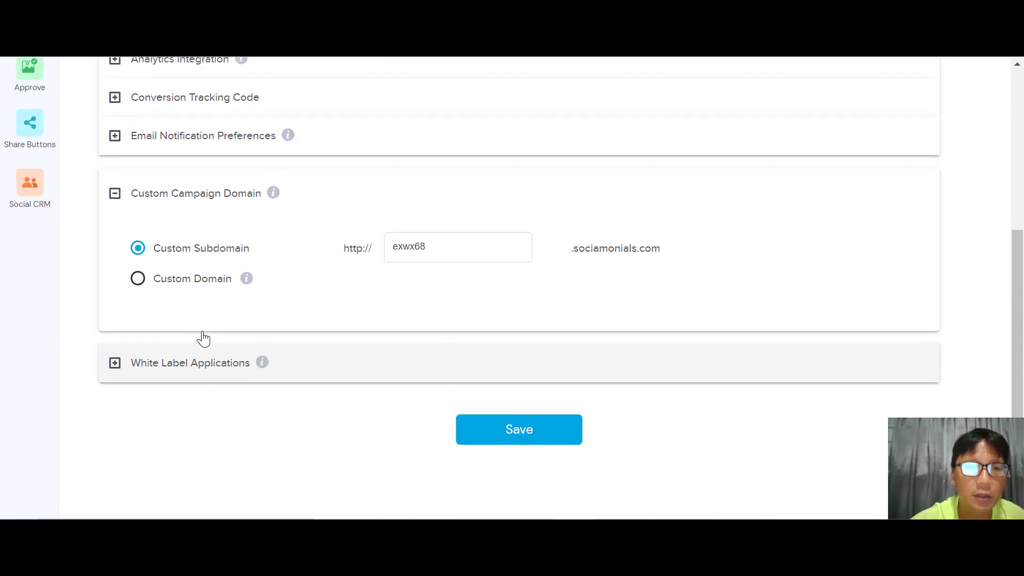
left_click(201, 380)
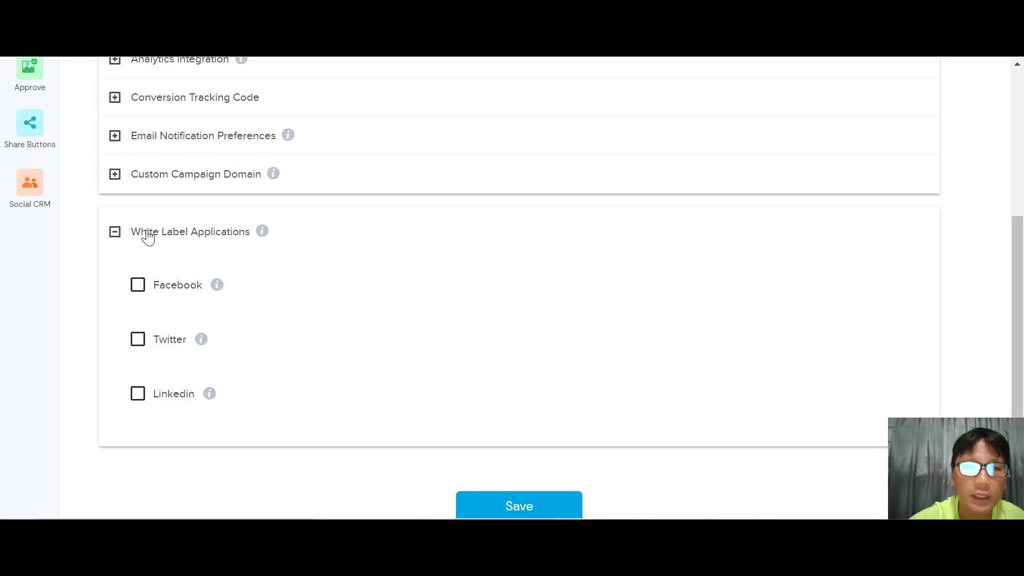
mouse_move(263, 238)
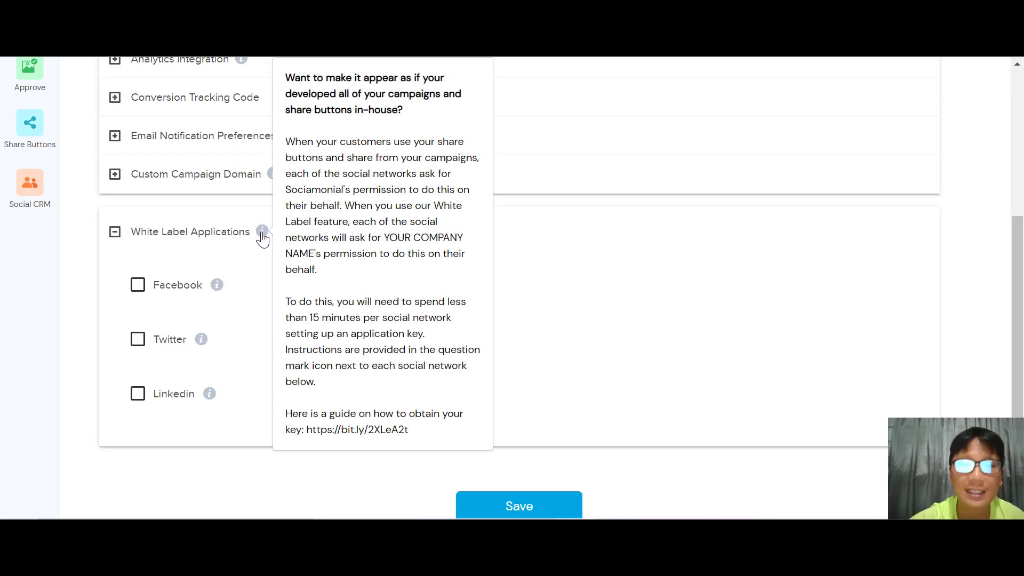
scroll(272, 251, "up", 5)
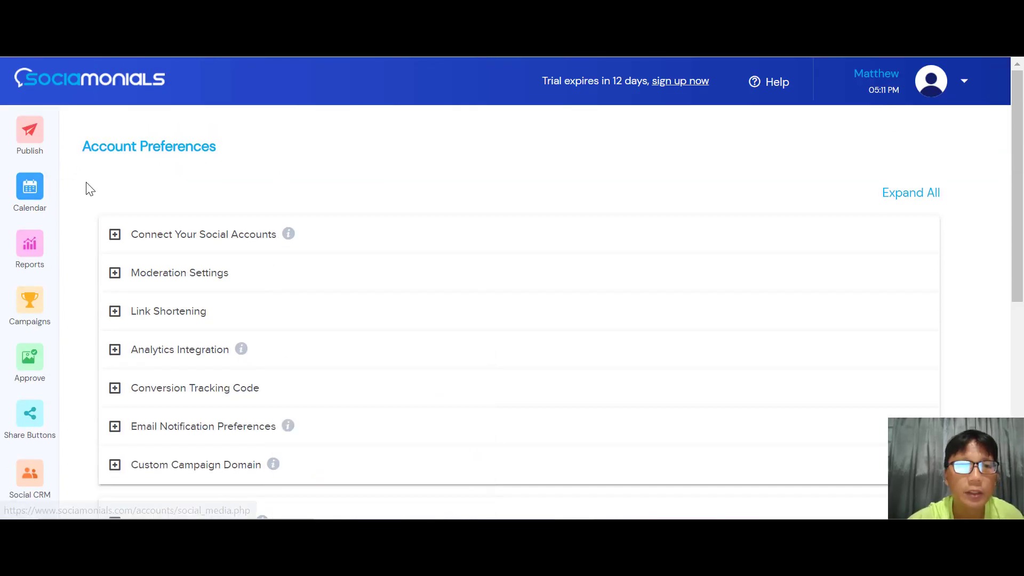
- Browse the week's campaign starts in the marketing calendar
left_click(33, 148)
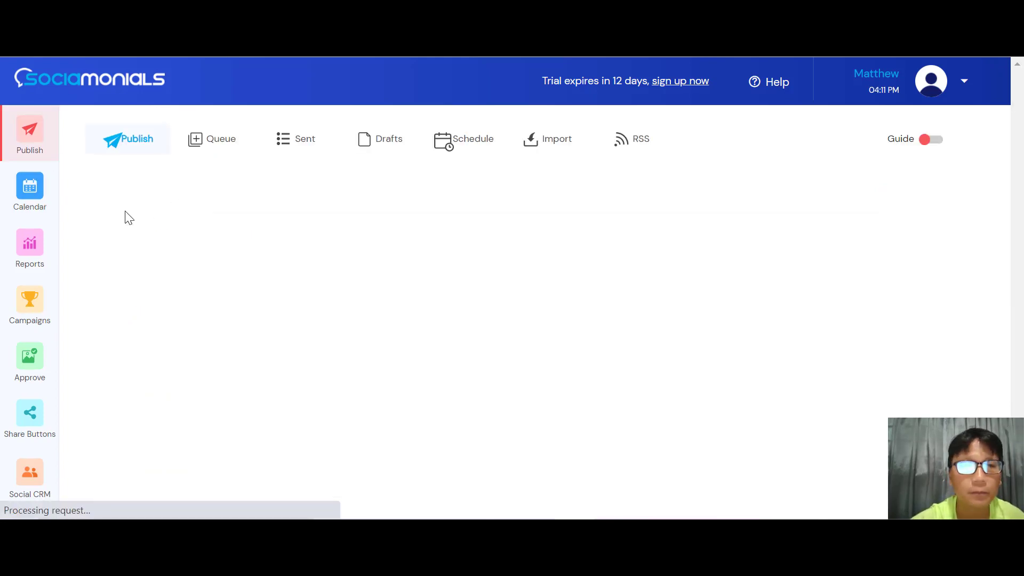
left_click(32, 209)
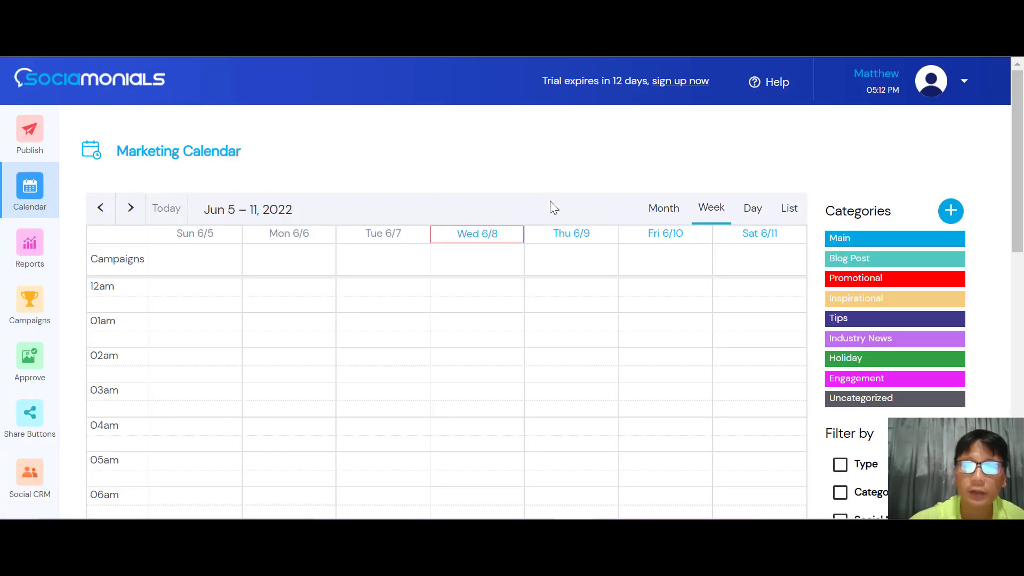
scroll(552, 206, "down", 4)
scroll(552, 206, "up", 3)
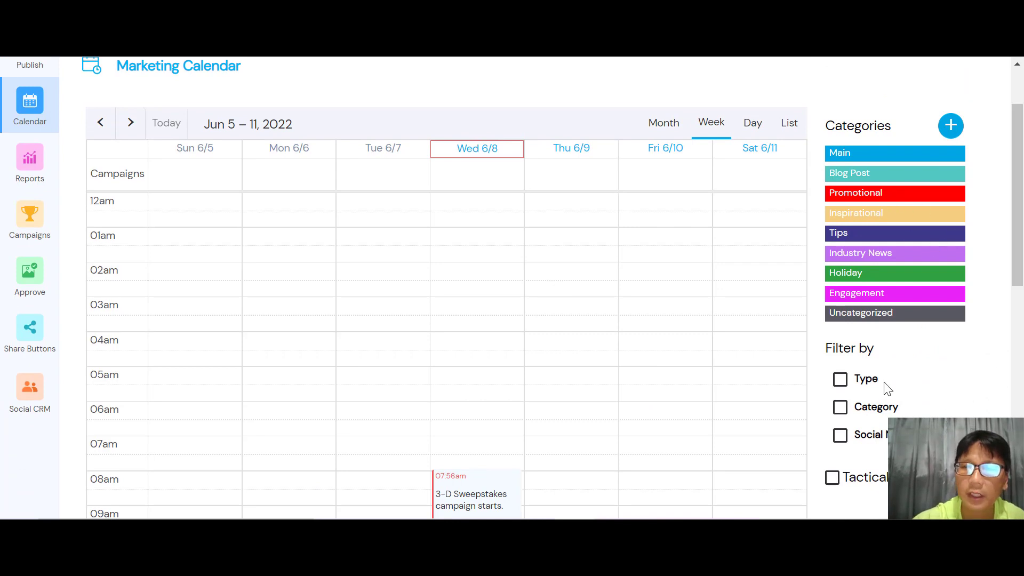
scroll(887, 388, "down", 3)
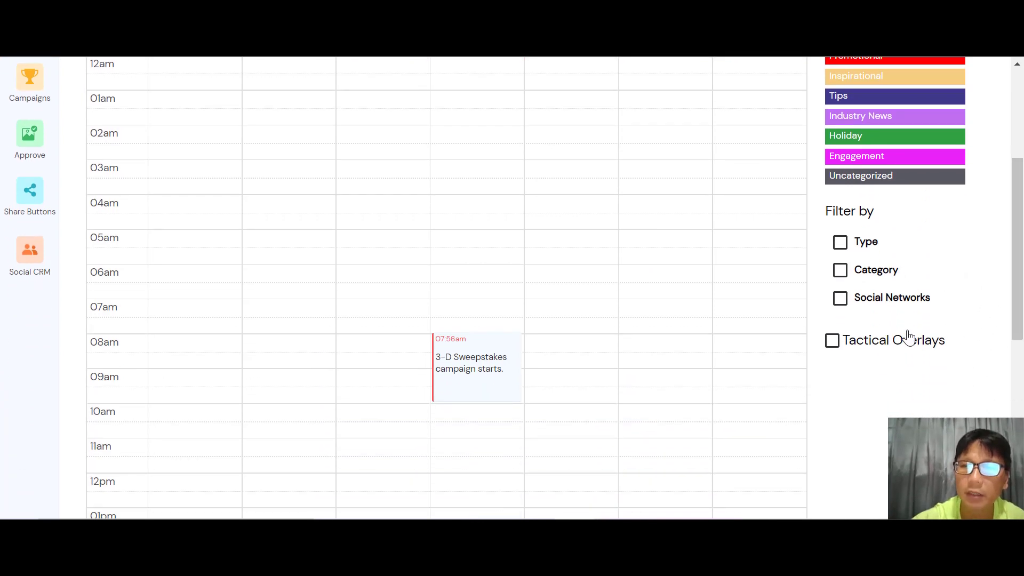
scroll(847, 457, "down", 3)
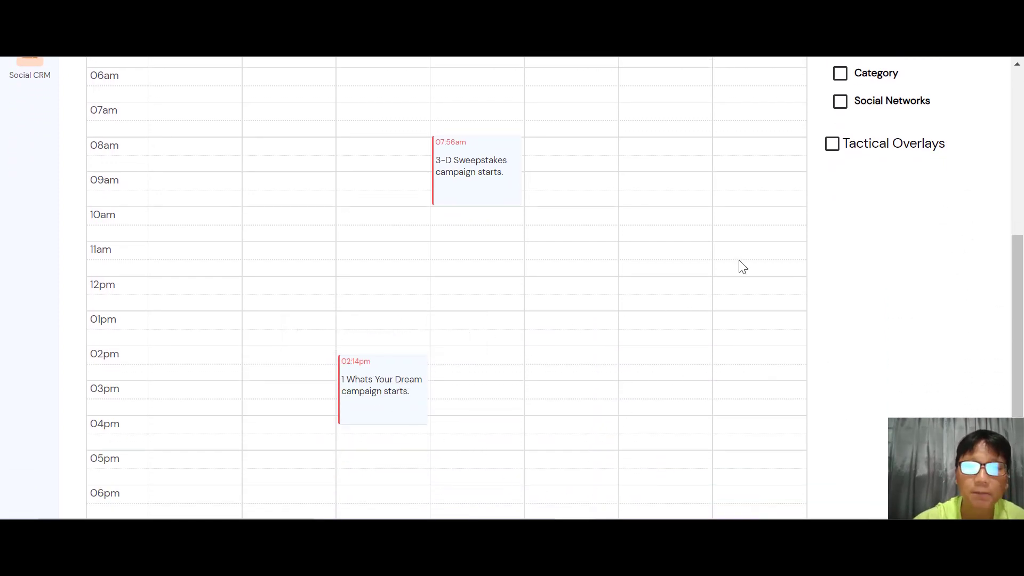
scroll(743, 266, "up", 5)
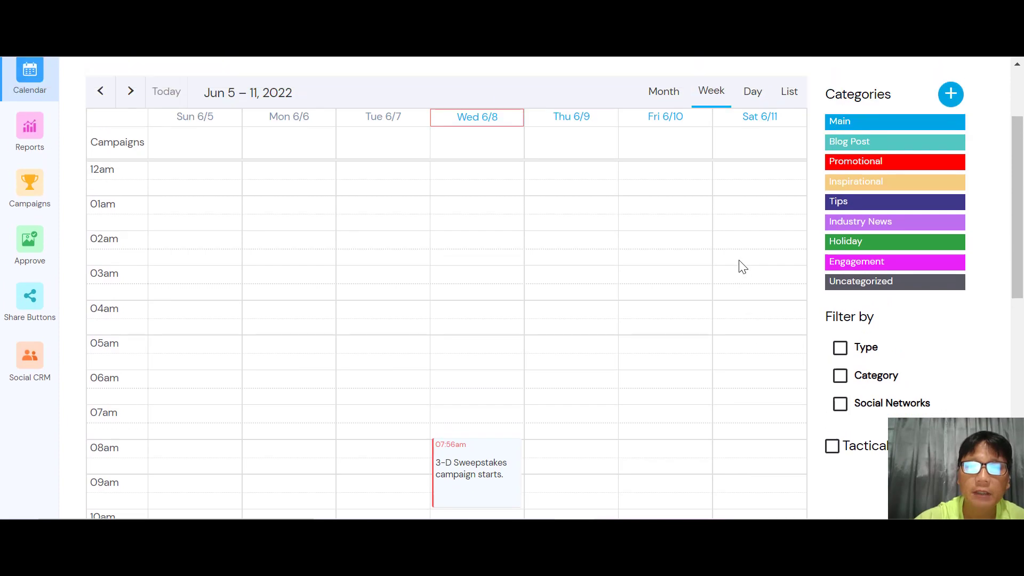
scroll(743, 267, "down", 6)
scroll(743, 266, "up", 10)
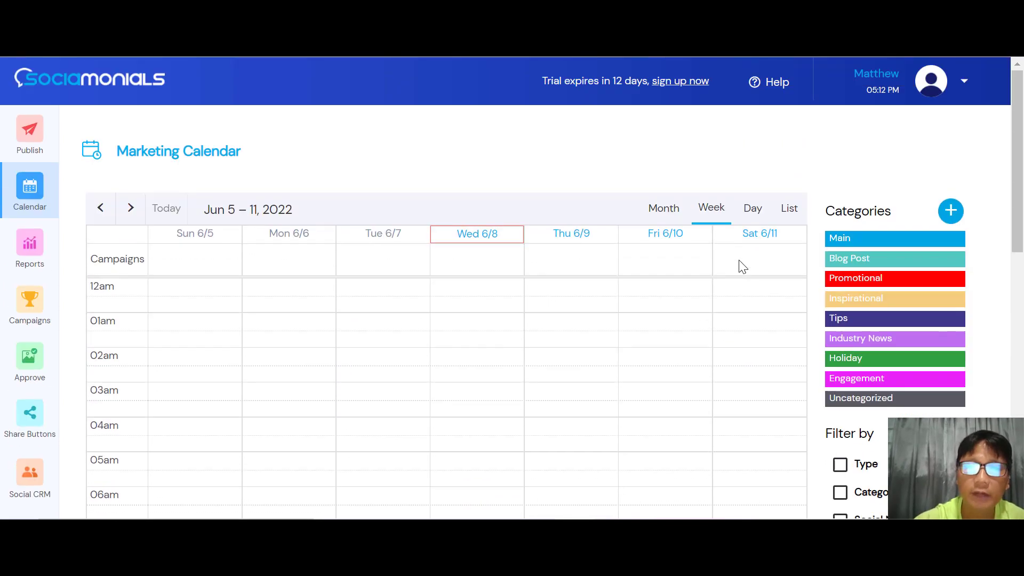
- Open and dismiss a reminder for Fri 6/10 at 12am, then bring up post Reports
left_click(681, 290)
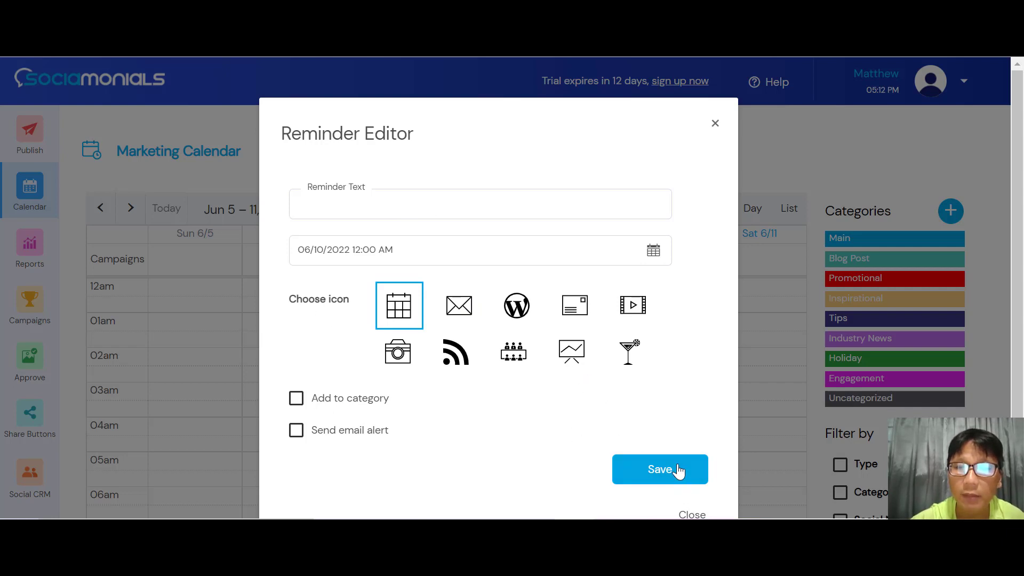
left_click(742, 247)
left_click(42, 250)
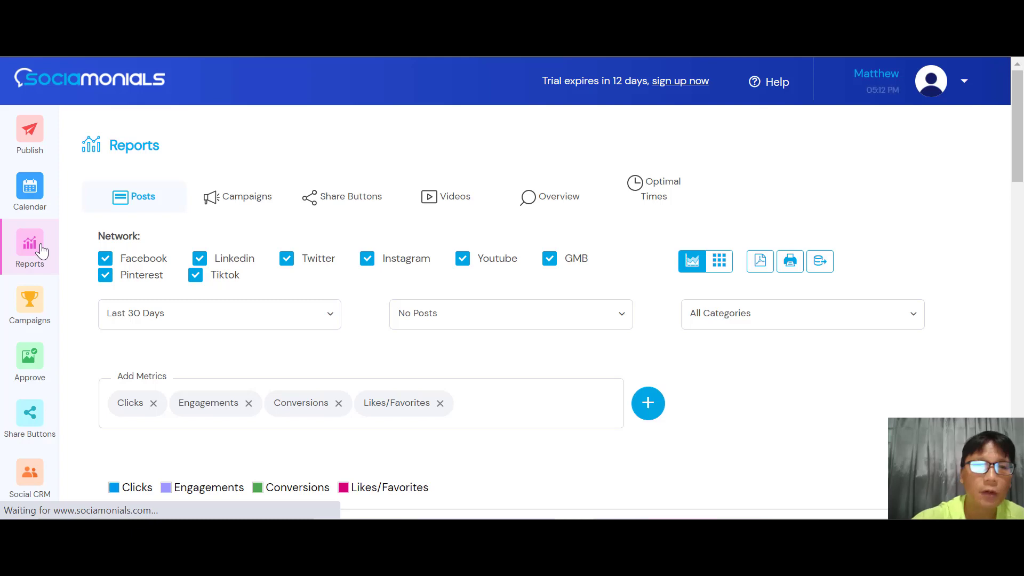
- Check the Last 30 Days date range choices without changing them
scroll(38, 246, "down", 1)
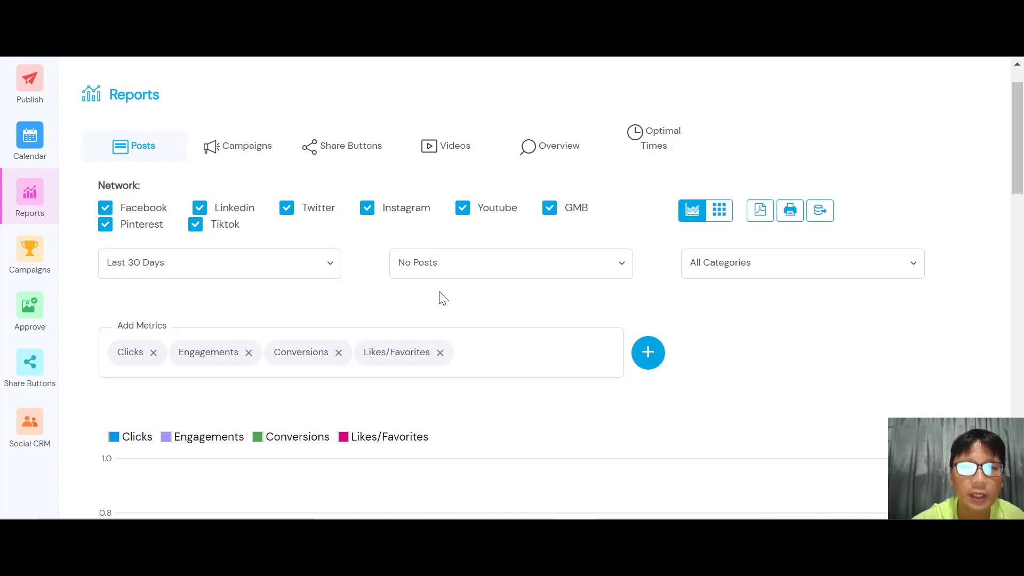
left_click(188, 269)
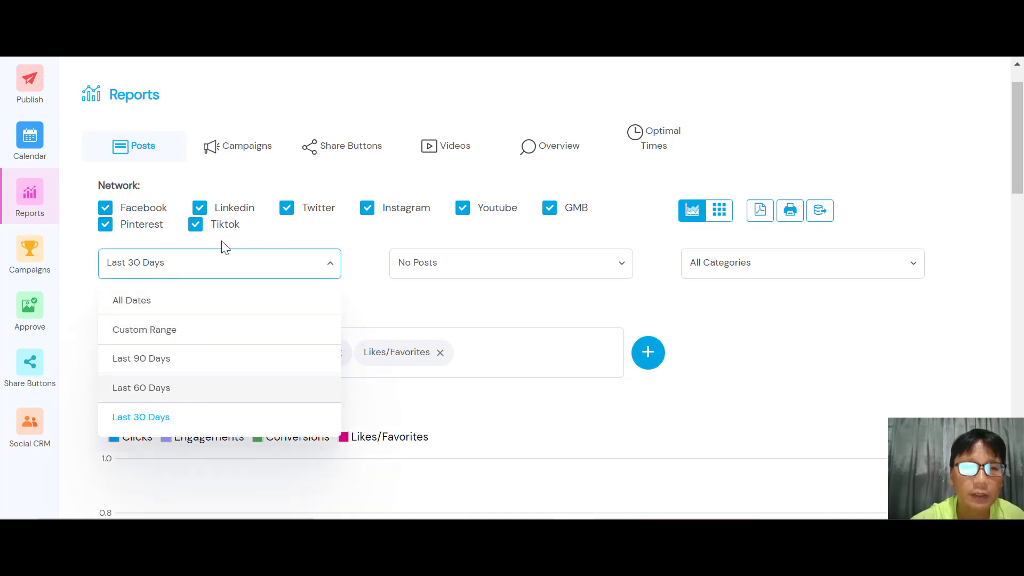
left_click(366, 280)
- Scroll through the all-zero report charts and stat cards, then go to Campaigns
scroll(366, 280, "down", 8)
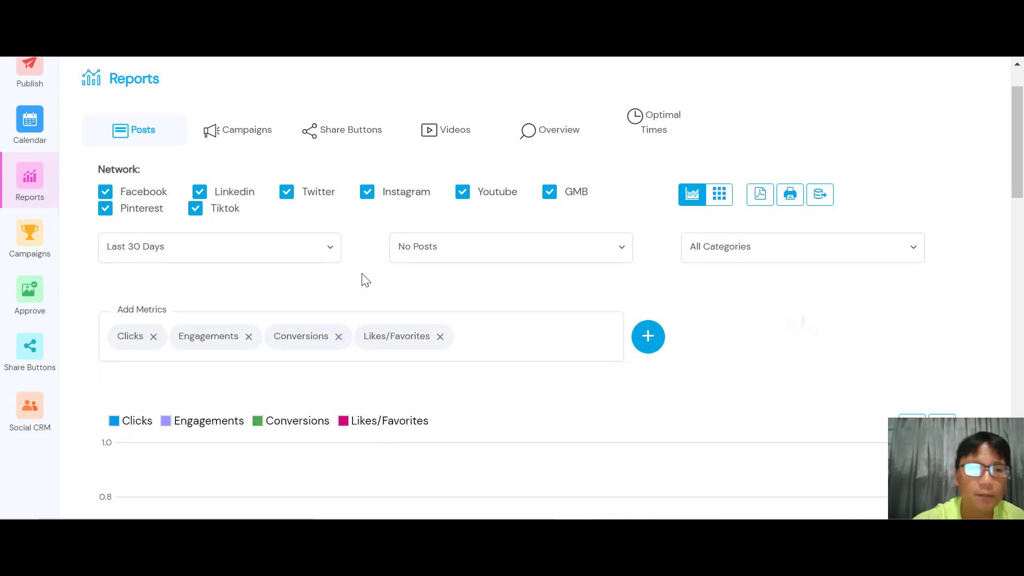
scroll(365, 280, "down", 6)
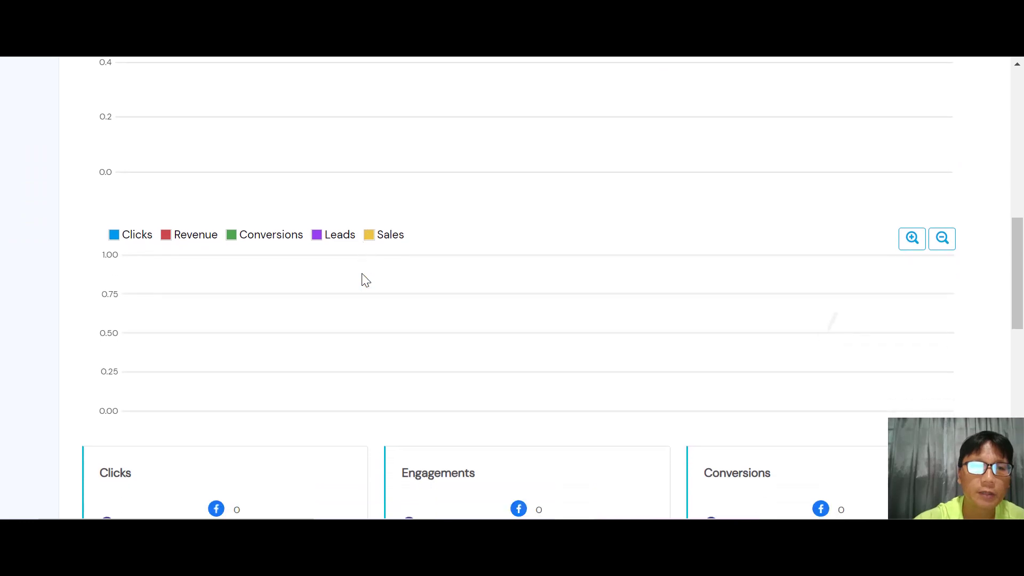
scroll(365, 280, "down", 2)
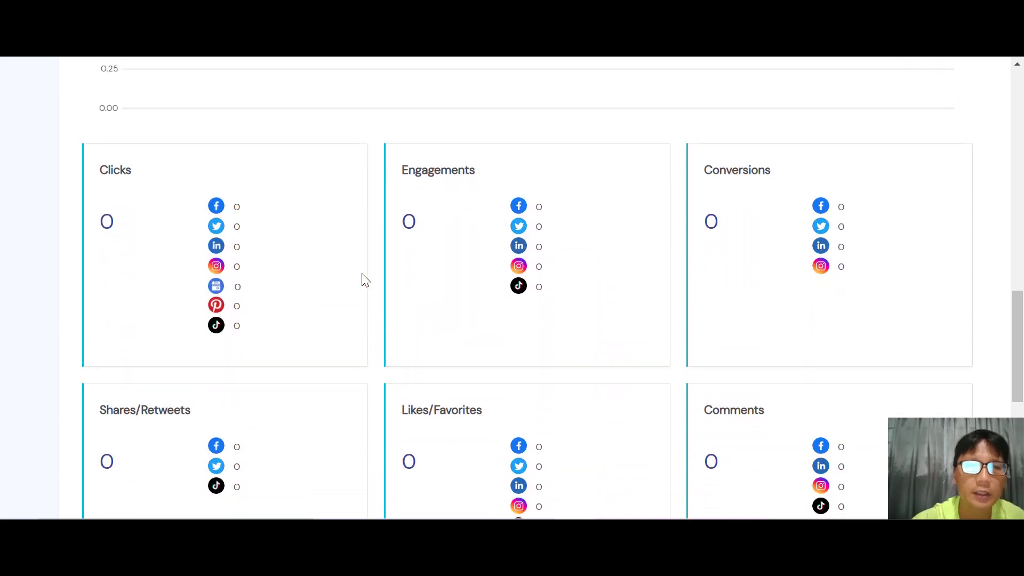
scroll(366, 280, "down", 1)
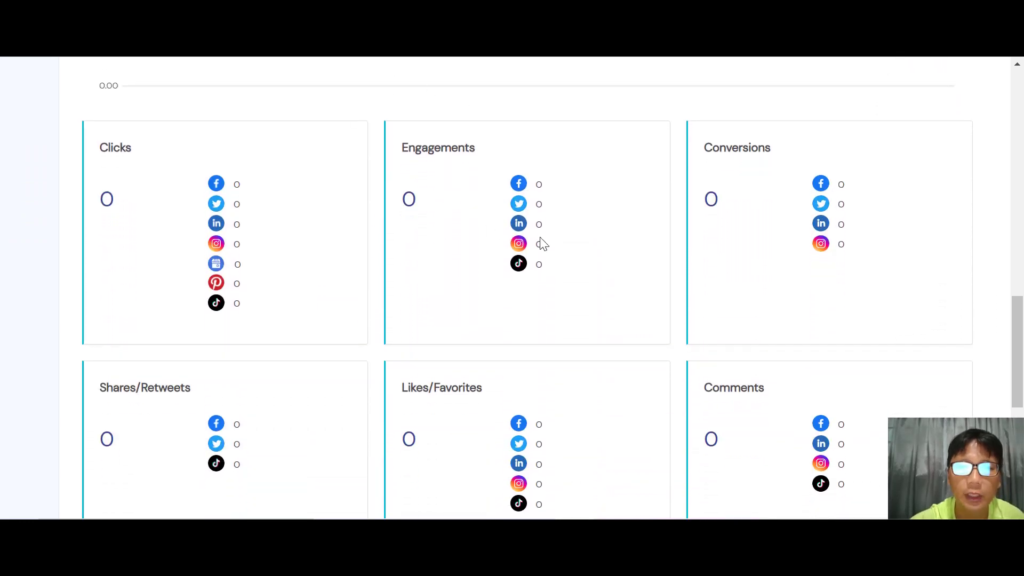
scroll(557, 251, "down", 7)
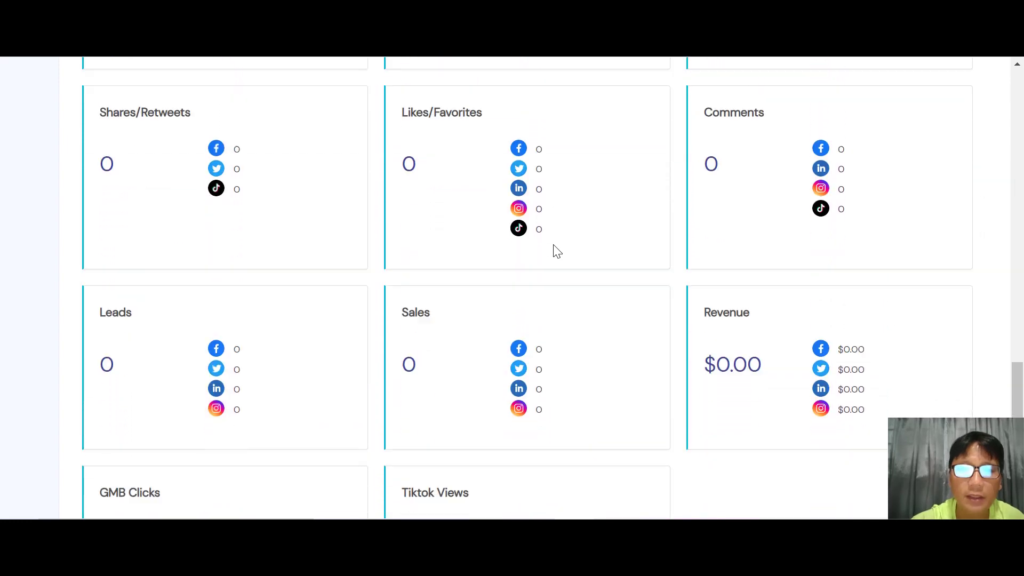
scroll(557, 250, "down", 1)
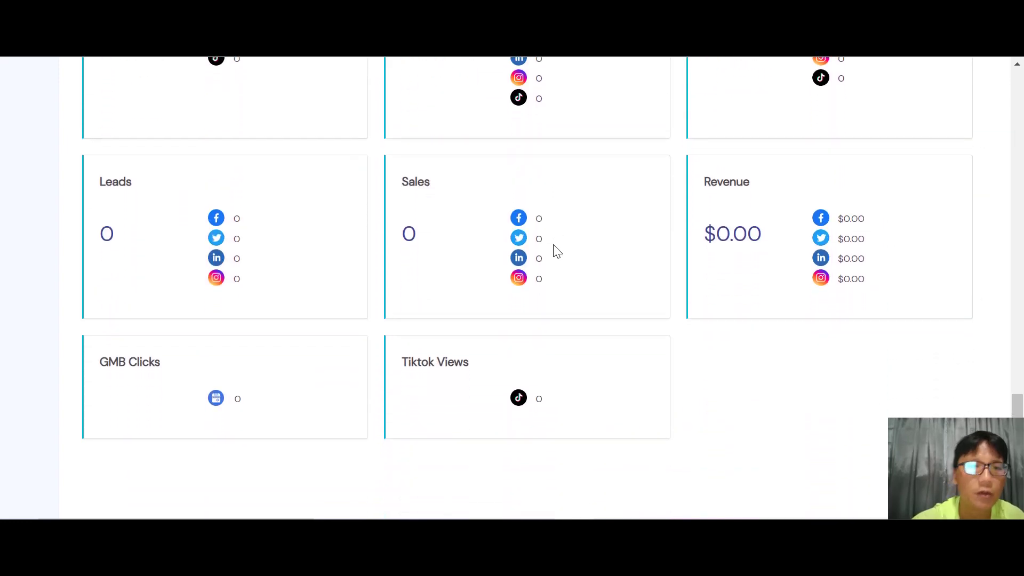
scroll(556, 251, "up", 15)
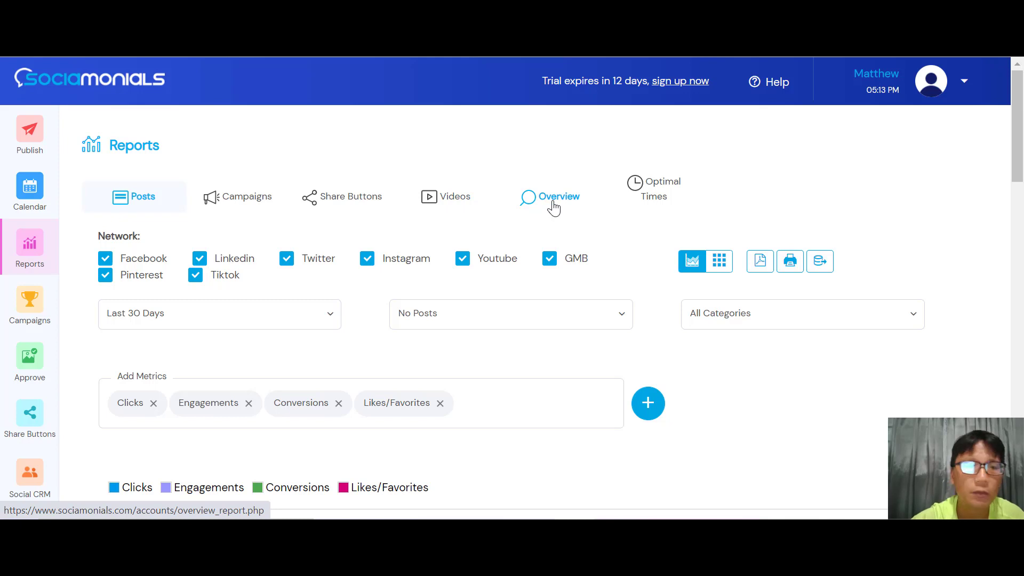
left_click(36, 322)
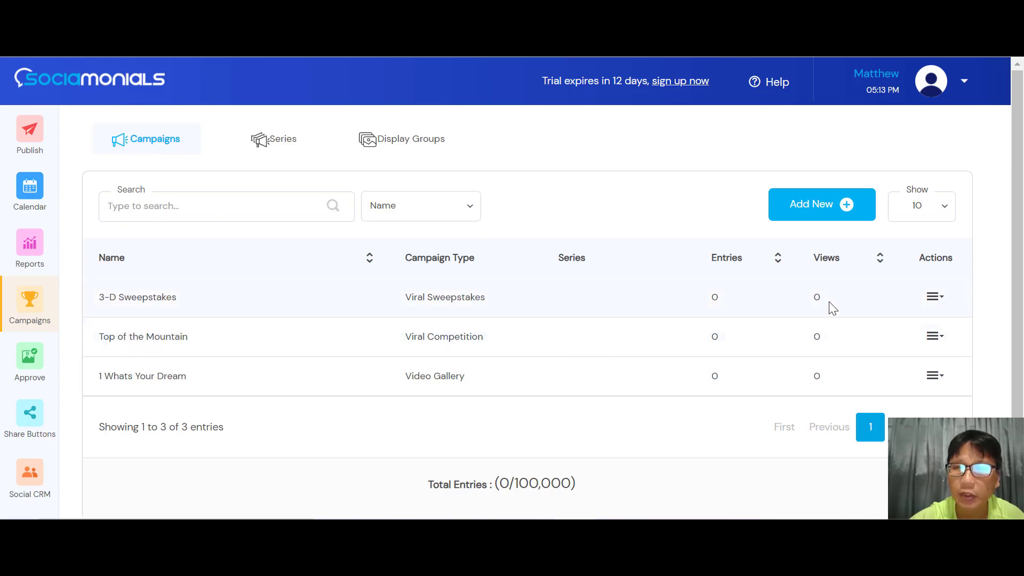
left_click(934, 299)
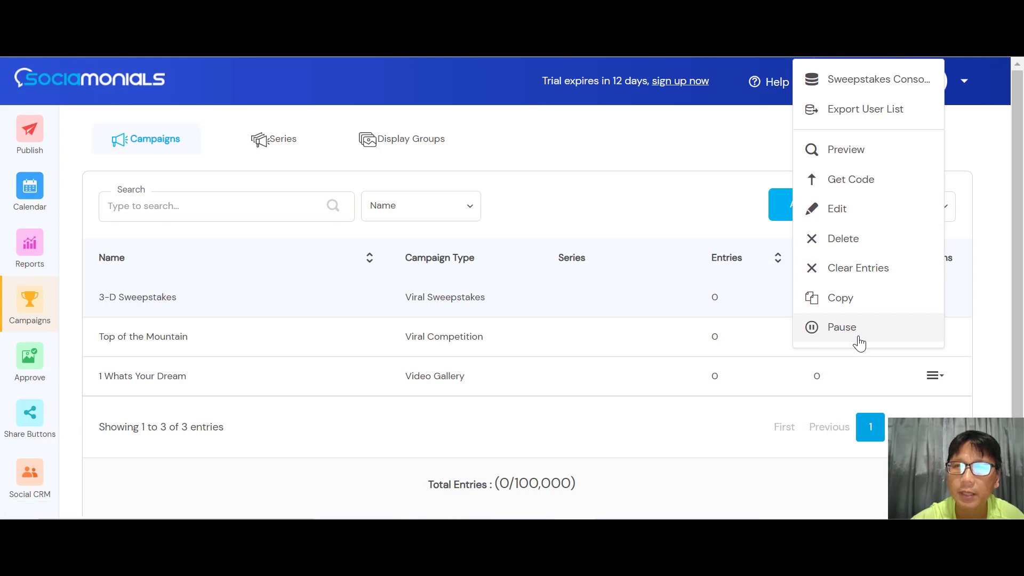
left_click(667, 193)
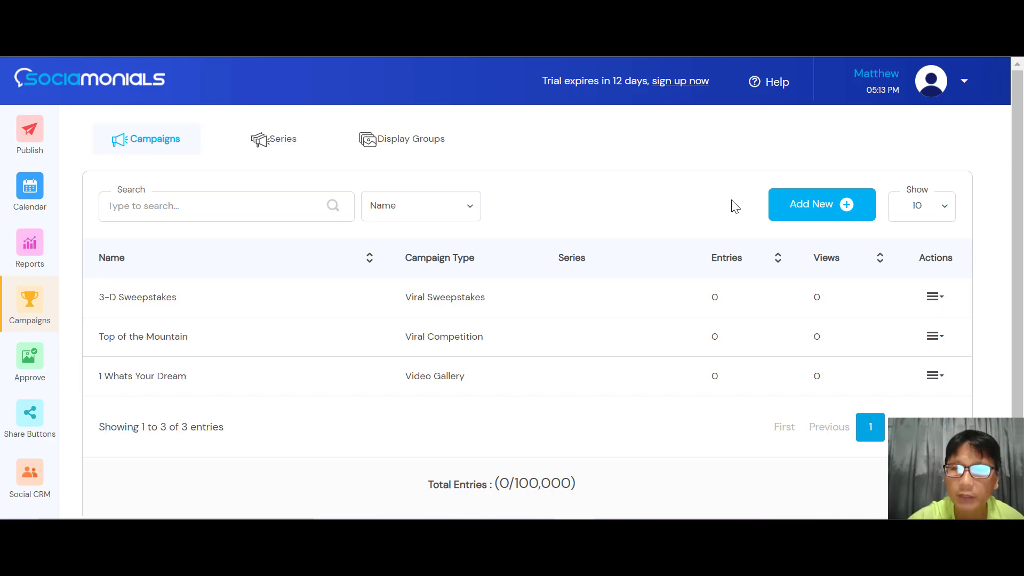
- Start a new campaign and scroll through the ready-made competition and giveaway templates
left_click(810, 210)
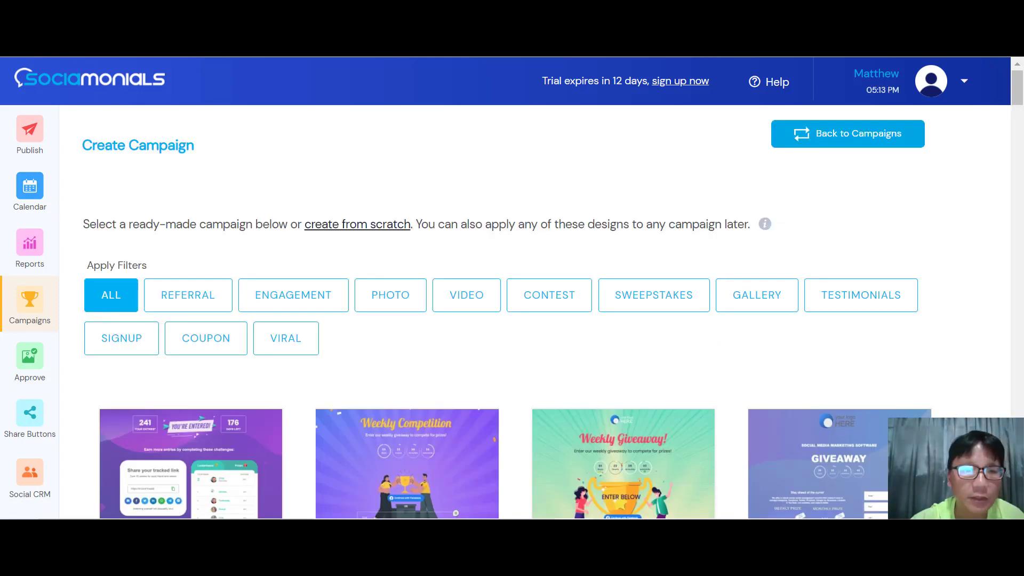
scroll(958, 414, "down", 3)
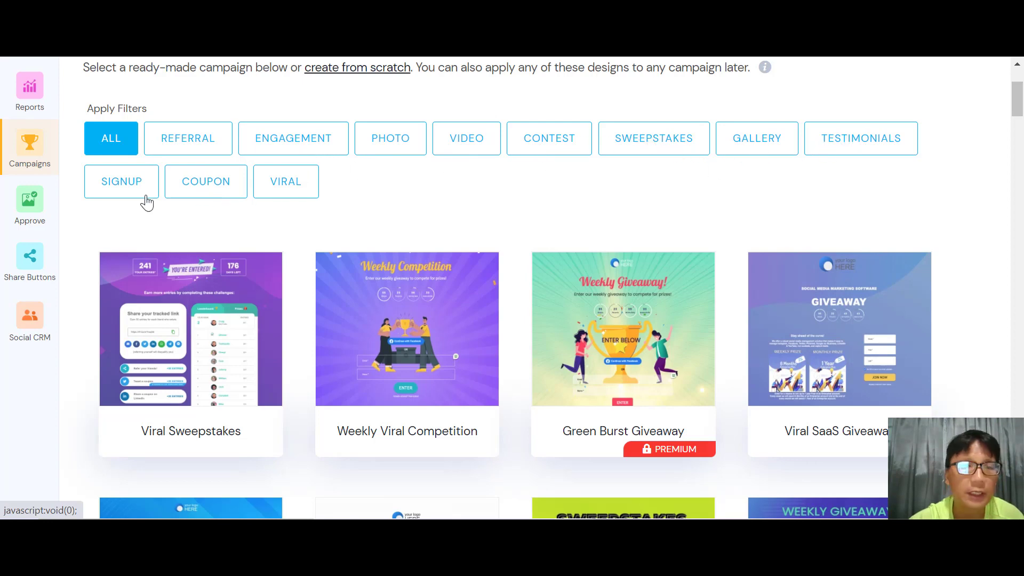
mouse_move(583, 257)
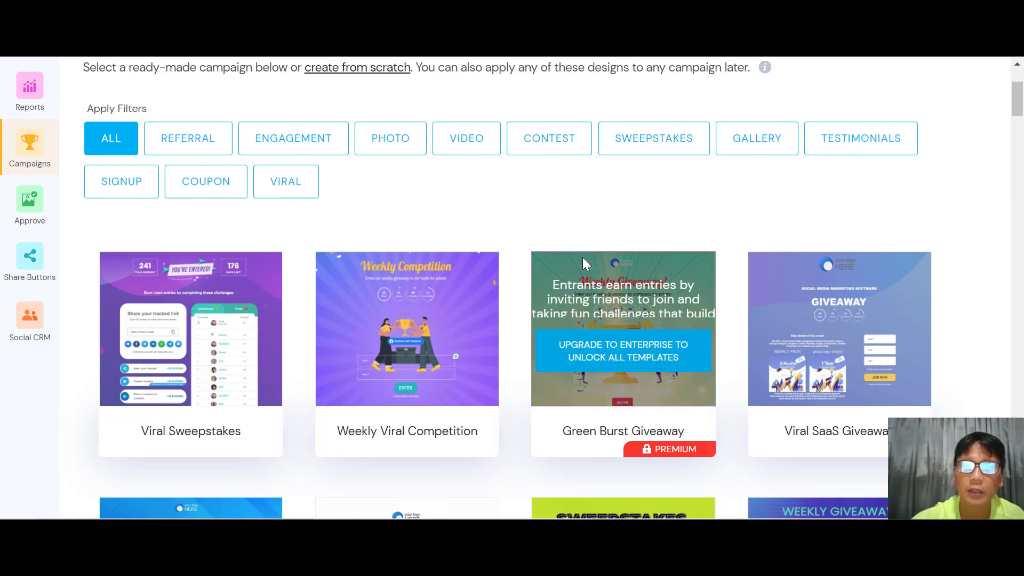
scroll(582, 257, "down", 1)
scroll(582, 257, "down", 20)
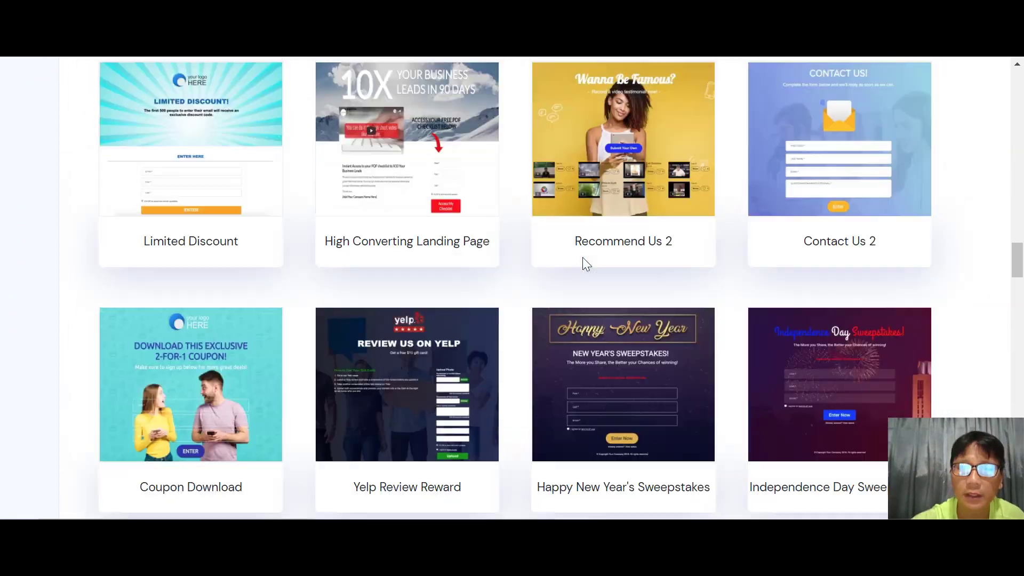
scroll(583, 257, "down", 20)
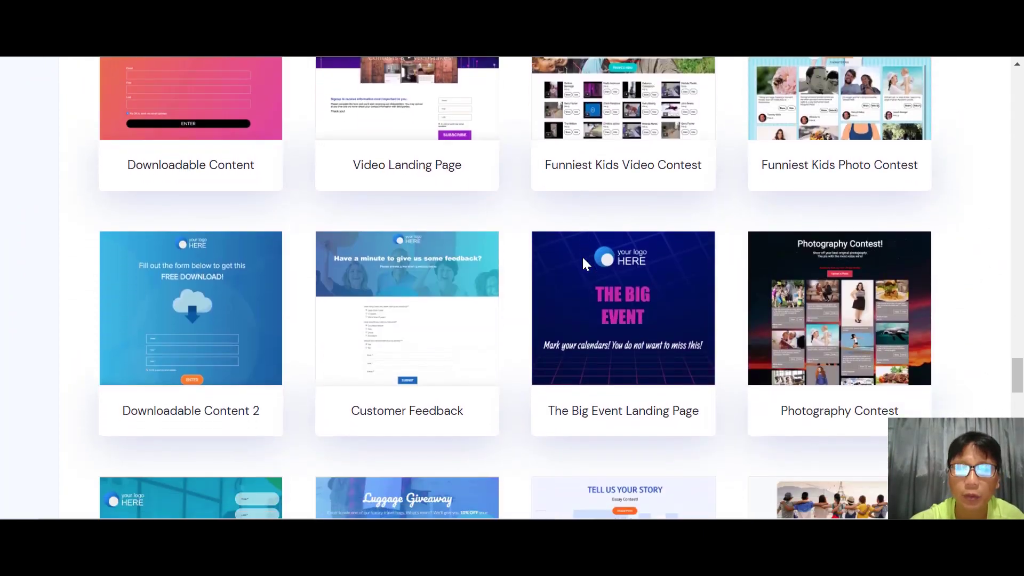
- Return to the top of the gallery and preview the Top of the Mountain template
key("Home")
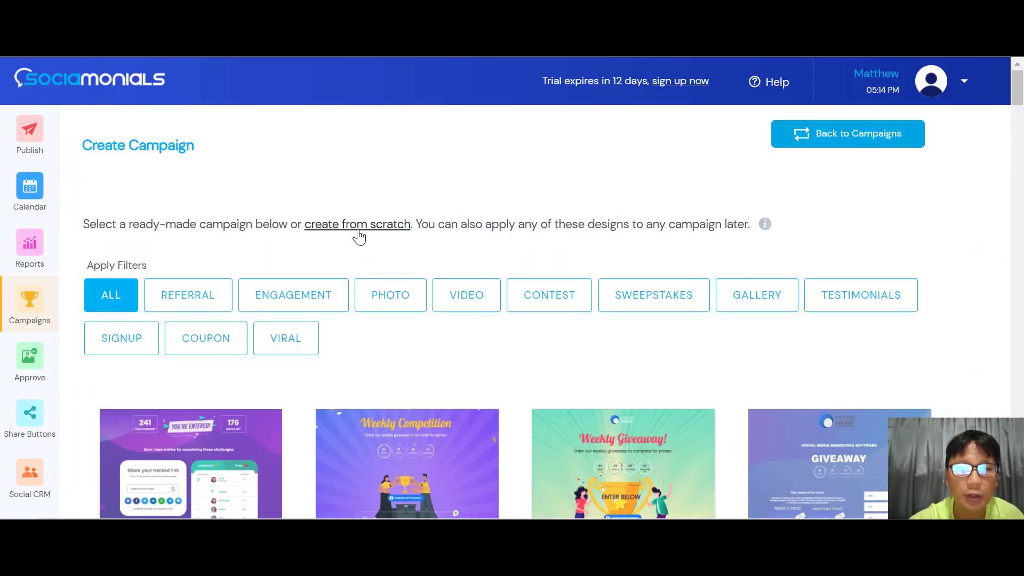
scroll(358, 236, "down", 7)
mouse_move(184, 398)
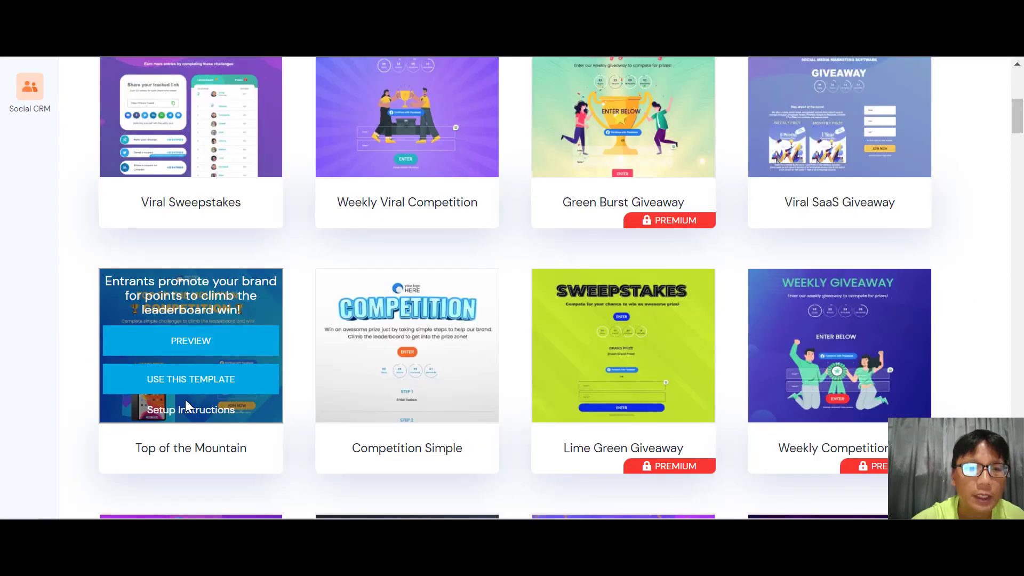
left_click(178, 344)
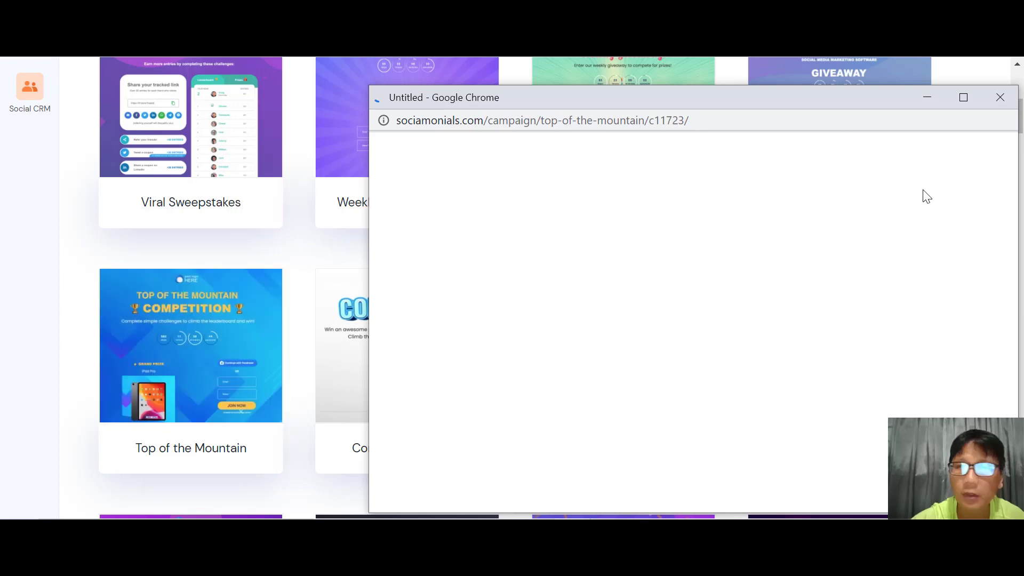
- Maximize the Top of the Mountain preview and scroll through its "You're Entered!" page and leaderboard
left_click(961, 97)
scroll(484, 150, "up", 10)
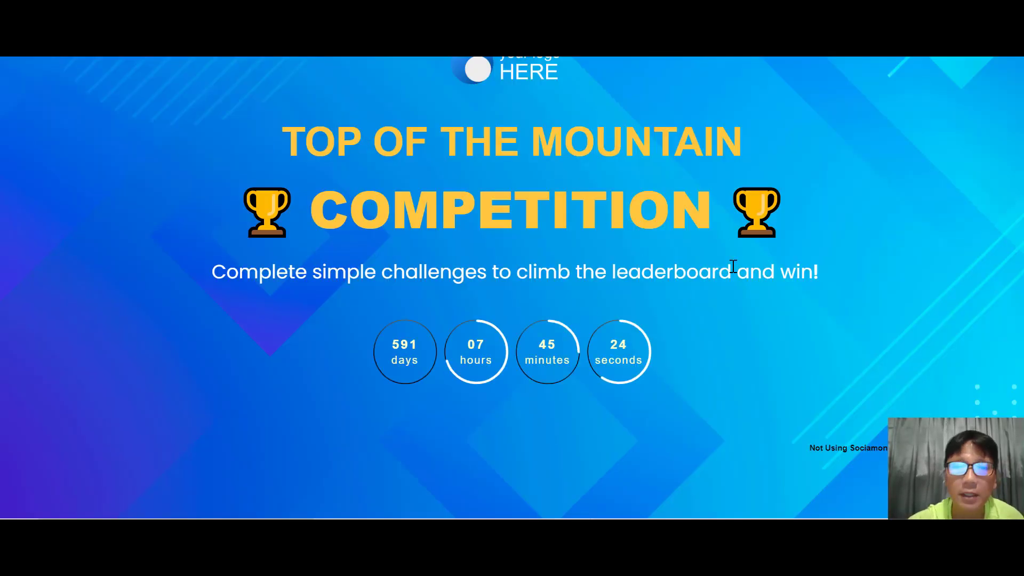
scroll(733, 267, "down", 10)
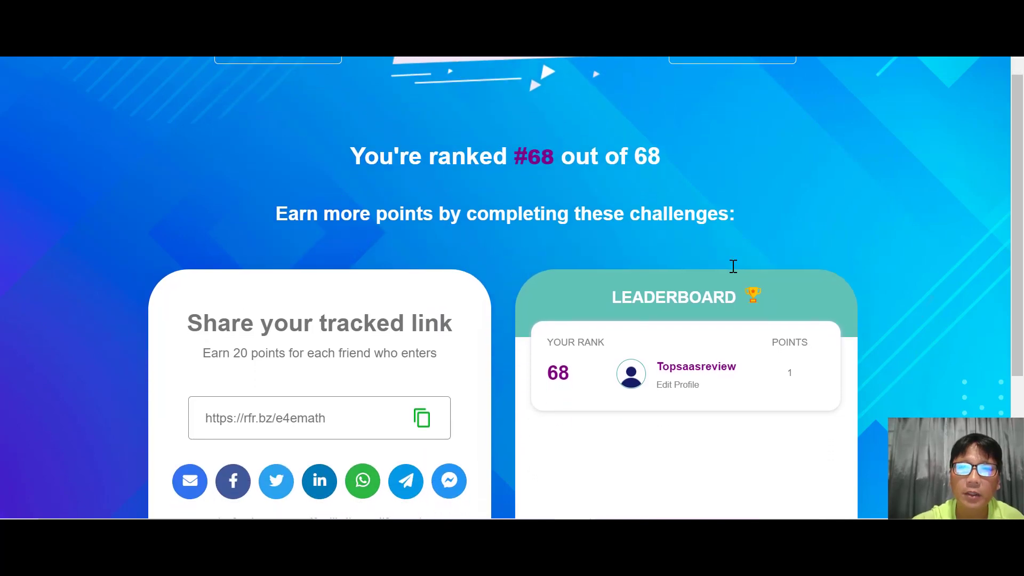
scroll(733, 267, "down", 3)
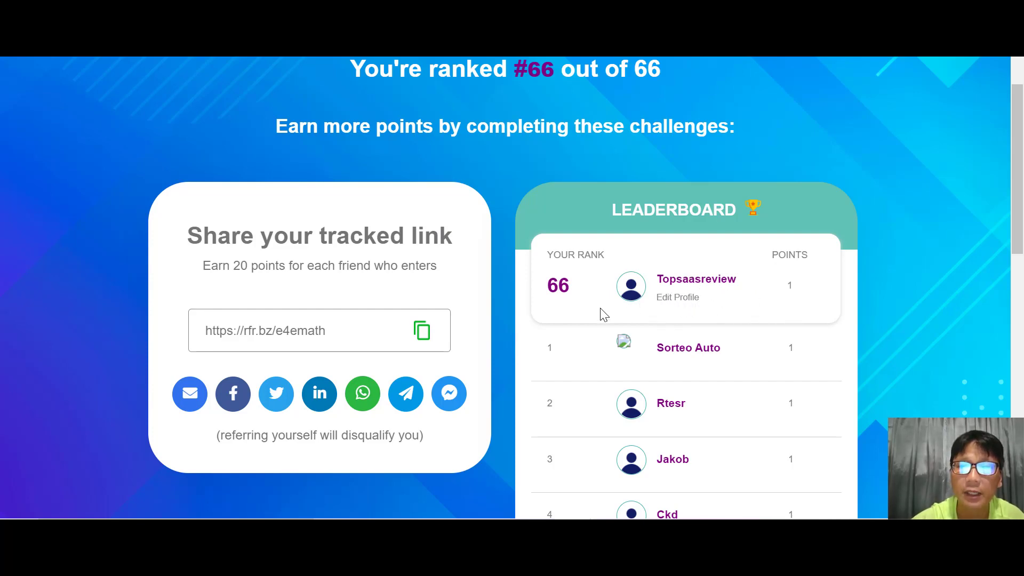
scroll(595, 305, "up", 3)
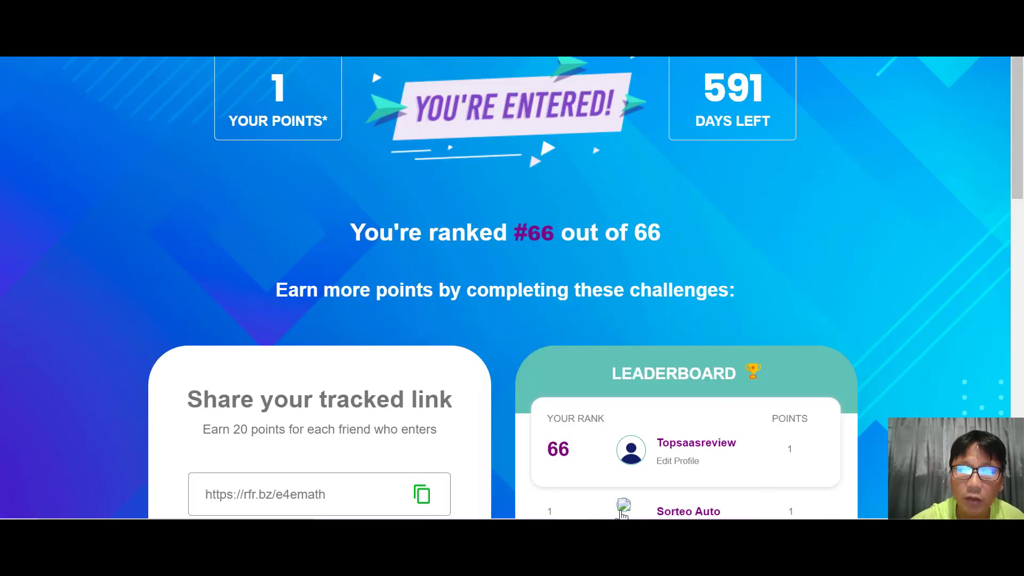
- Back in the gallery, use the Top of the Mountain template to create "Top of the Mountain 2"
left_click(525, 504)
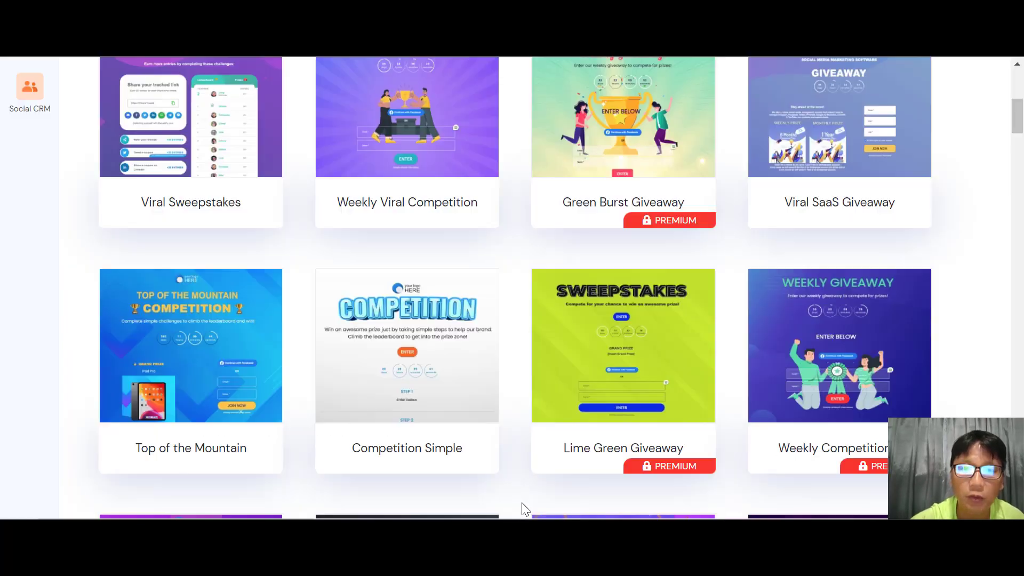
mouse_move(192, 408)
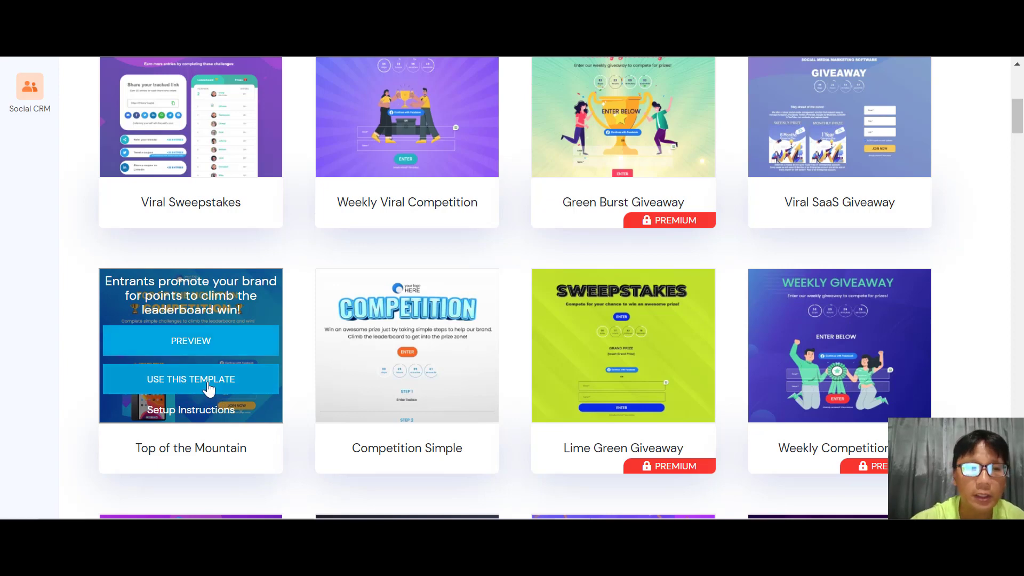
left_click(207, 388)
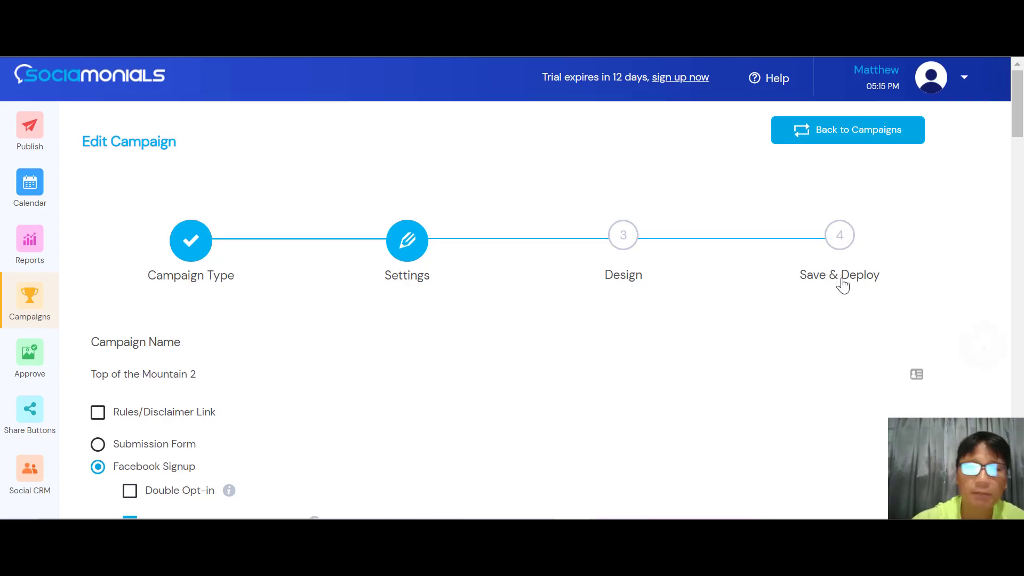
- Enable the Rules/Disclaimer Link and switch entry from Facebook Signup to the Submission Form
scroll(842, 287, "down", 3)
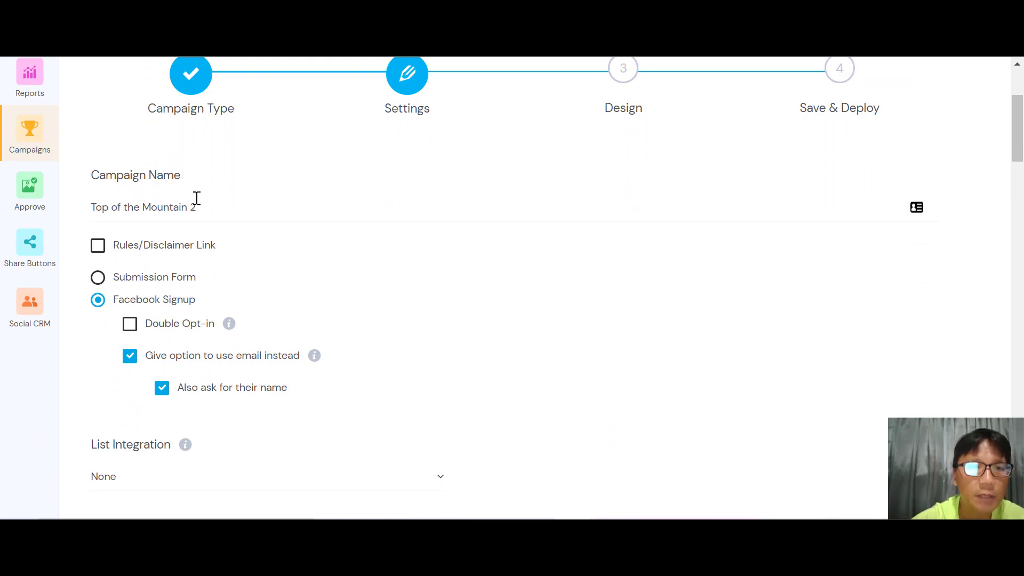
left_click(97, 248)
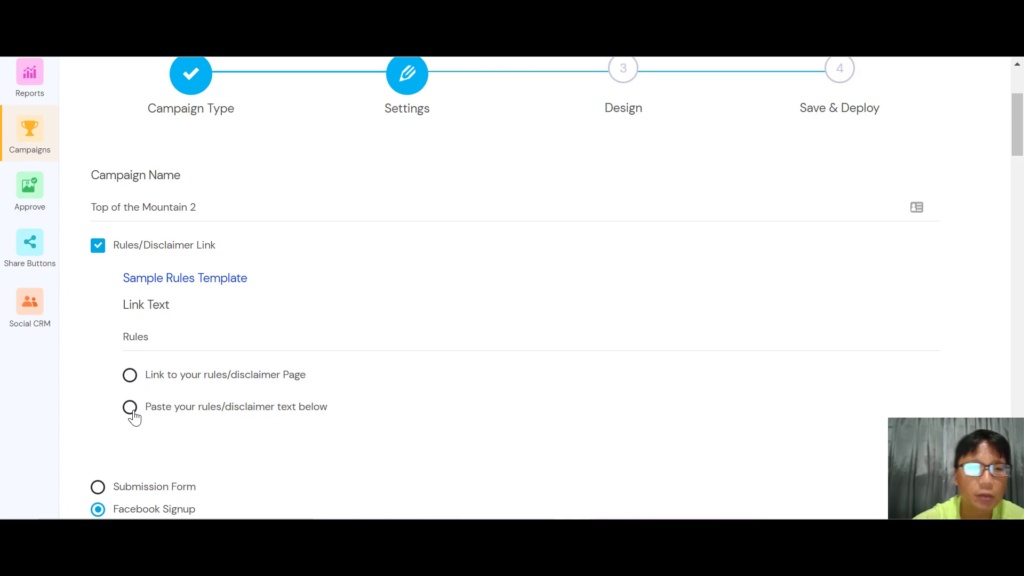
scroll(133, 418, "down", 5)
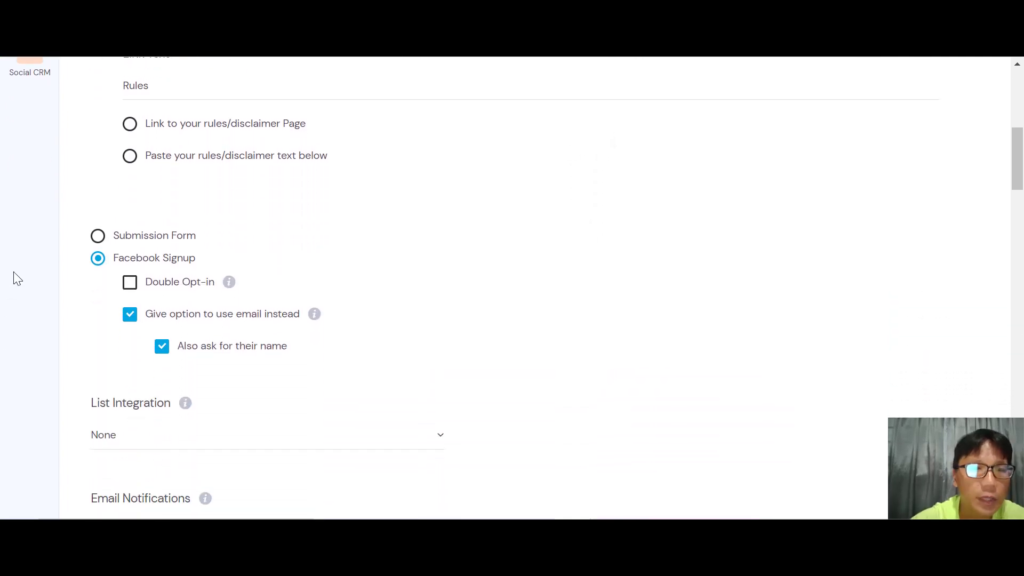
left_click(98, 238)
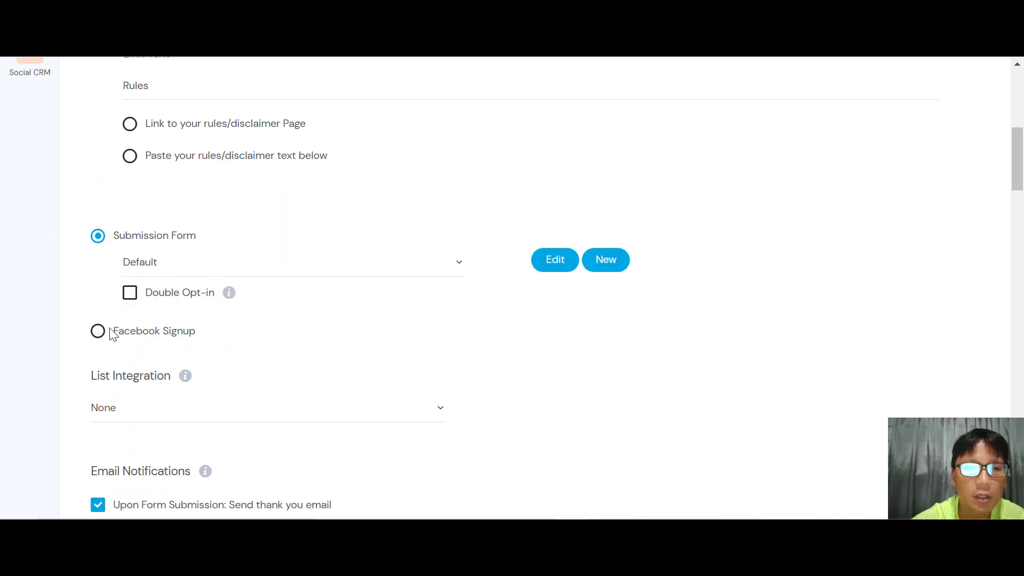
scroll(109, 331, "down", 3)
left_click(110, 261)
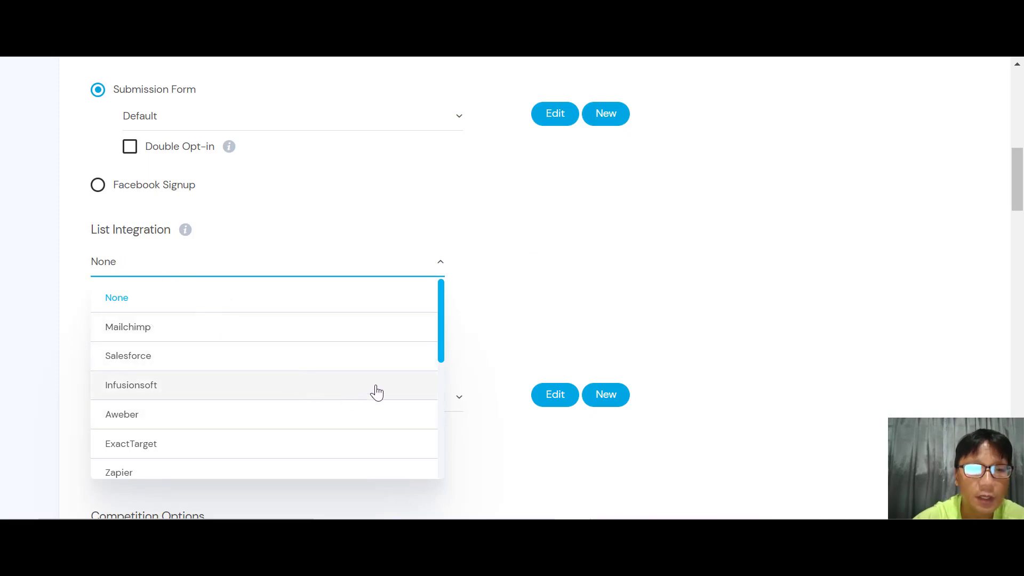
left_click_drag(440, 346, 435, 453)
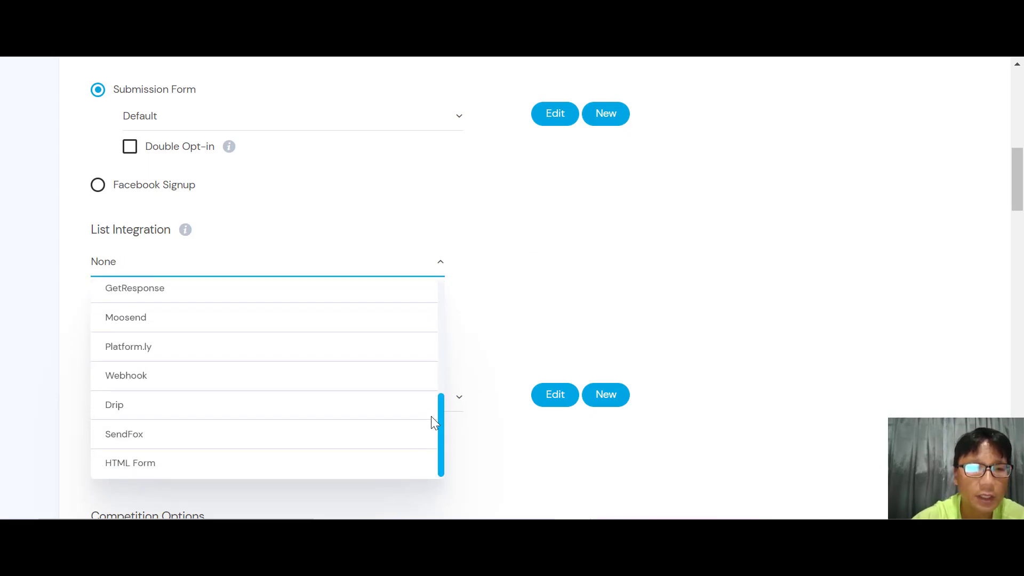
left_click_drag(431, 415, 459, 303)
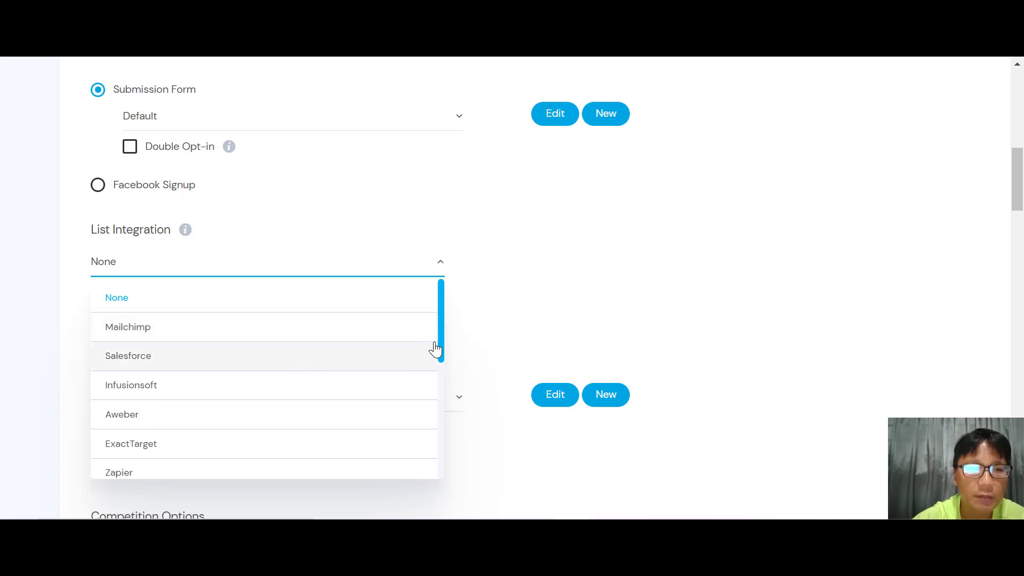
left_click_drag(440, 312, 435, 371)
left_click_drag(434, 382, 431, 458)
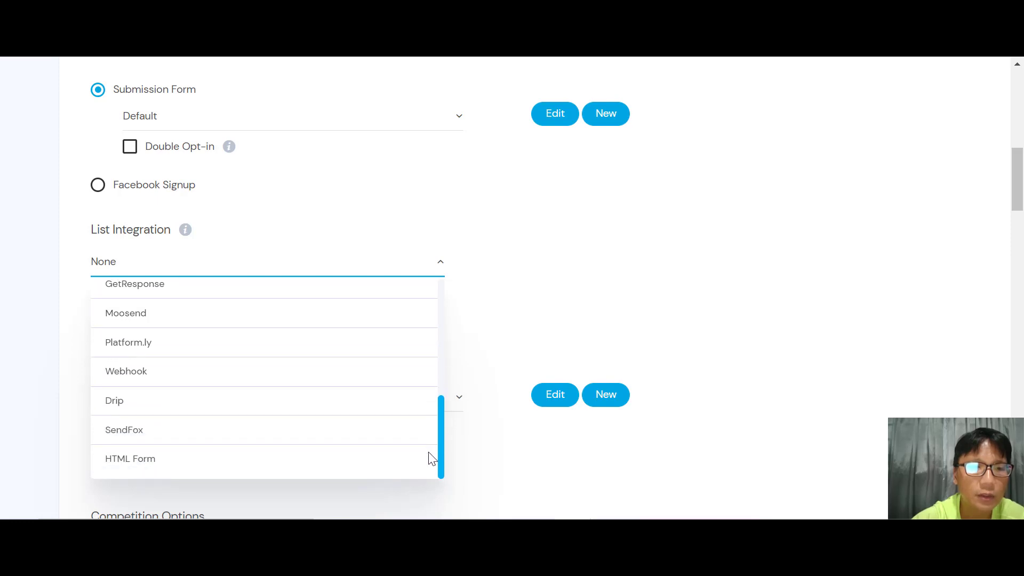
scroll(227, 423, "down", 3)
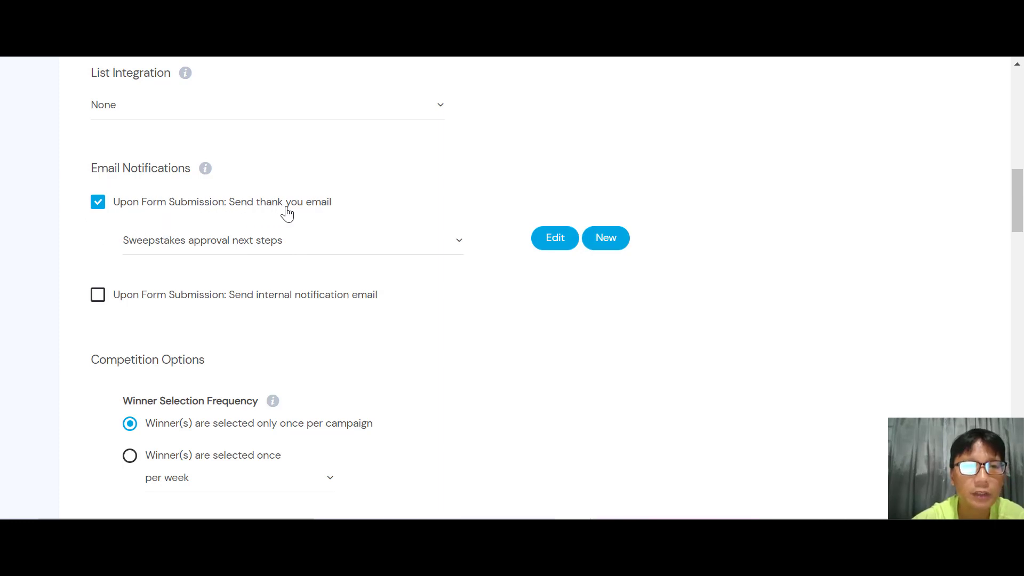
- Enable the internal notification email on submission, keeping the 'Contest form submission thank you' template
left_click(316, 254)
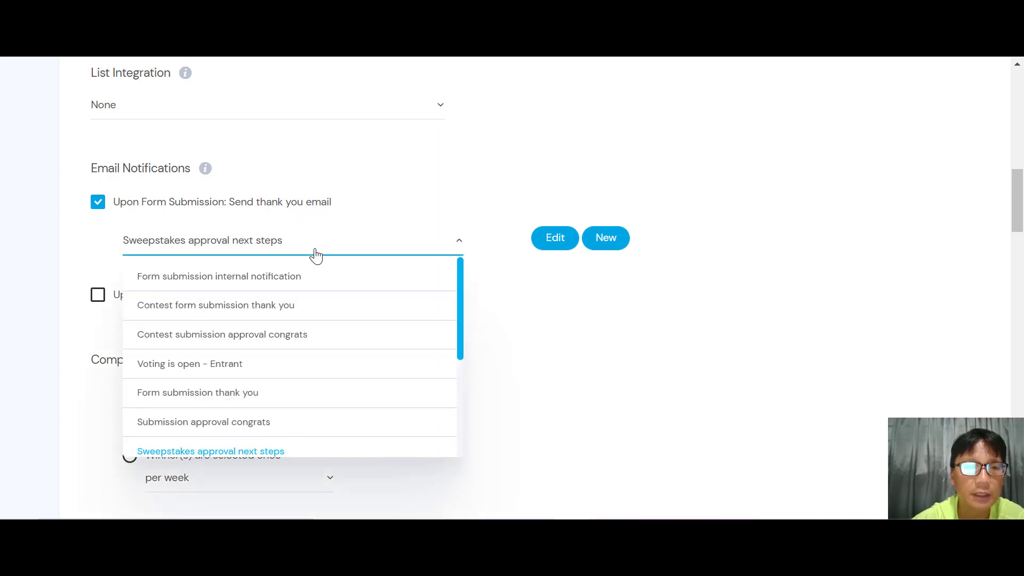
left_click(102, 312)
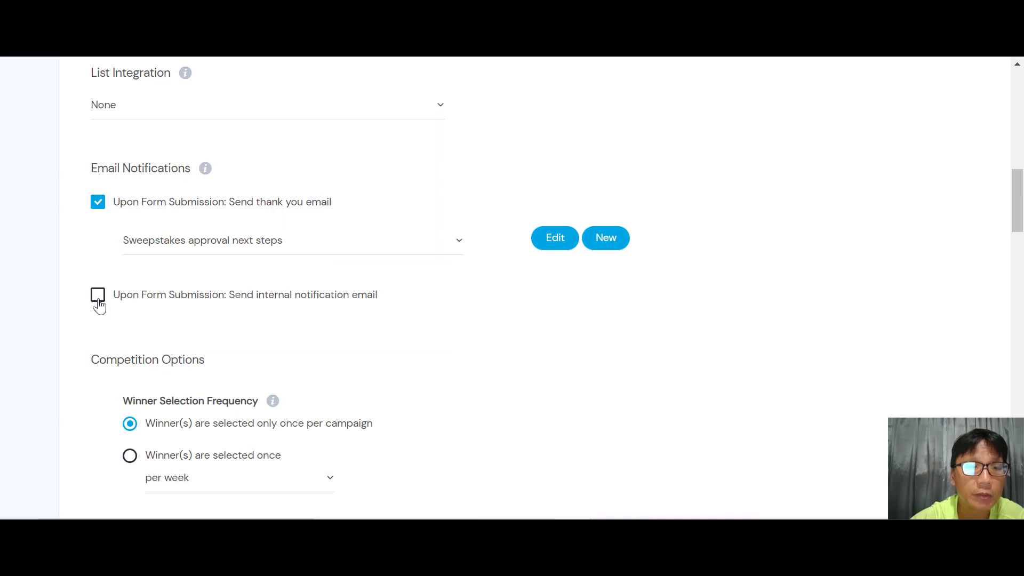
left_click(100, 303)
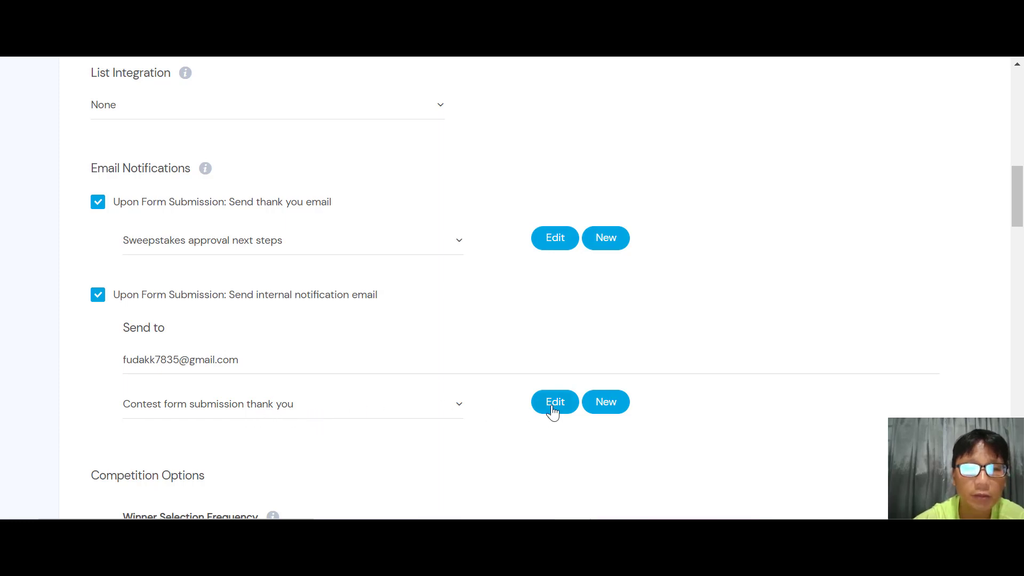
left_click(459, 408)
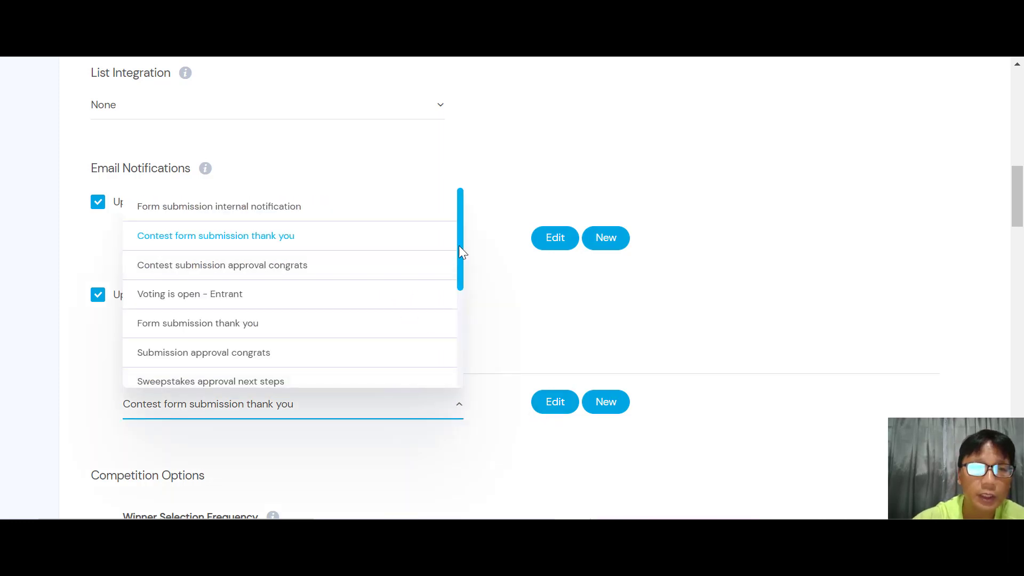
left_click_drag(459, 245, 457, 355)
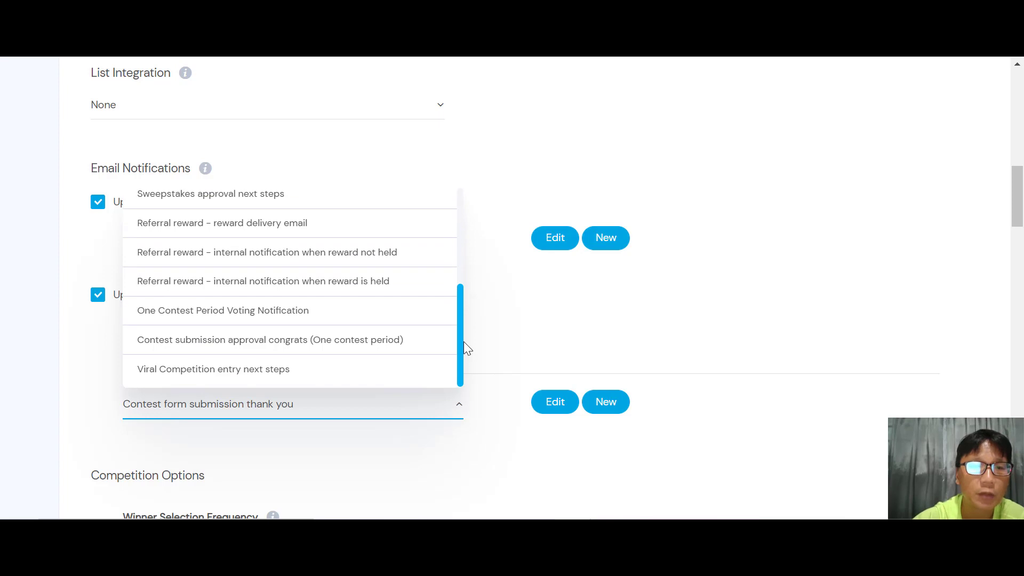
left_click(739, 480)
scroll(740, 480, "down", 3)
scroll(742, 482, "down", 3)
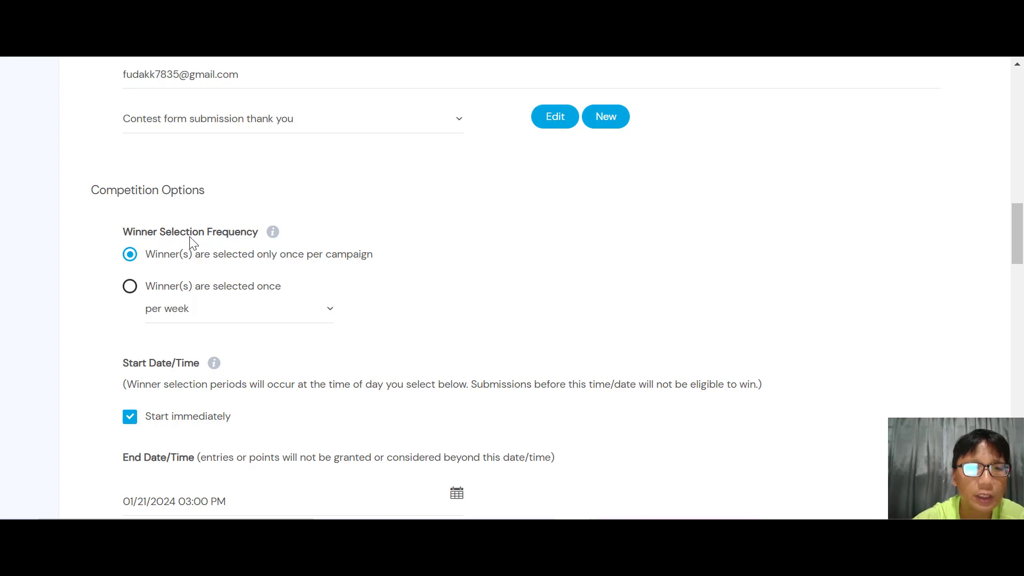
- Keep the 01/21/2024 03:00 PM end date and redirect visitors at the end, with the address left blank
scroll(298, 265, "down", 3)
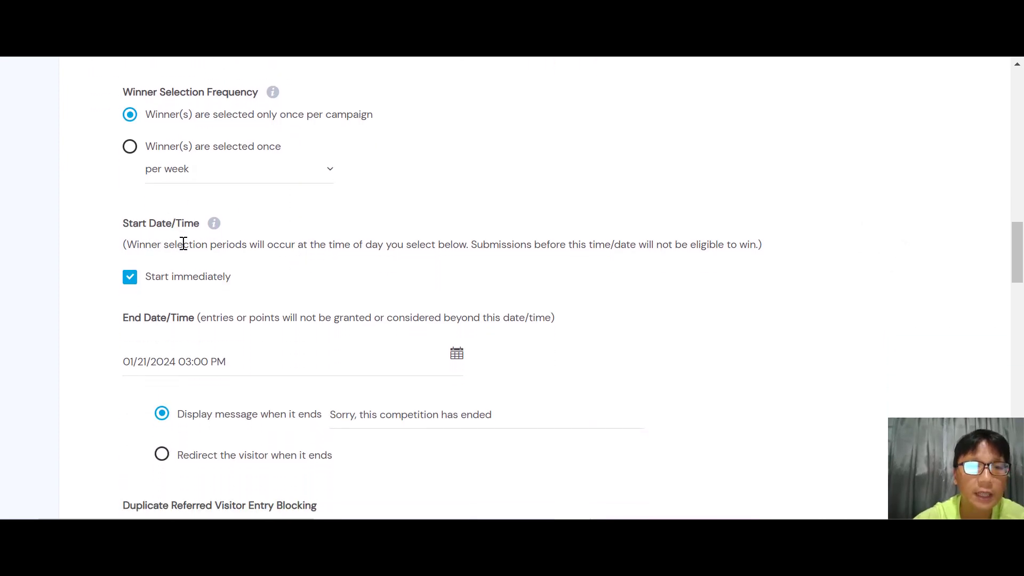
left_click(184, 358)
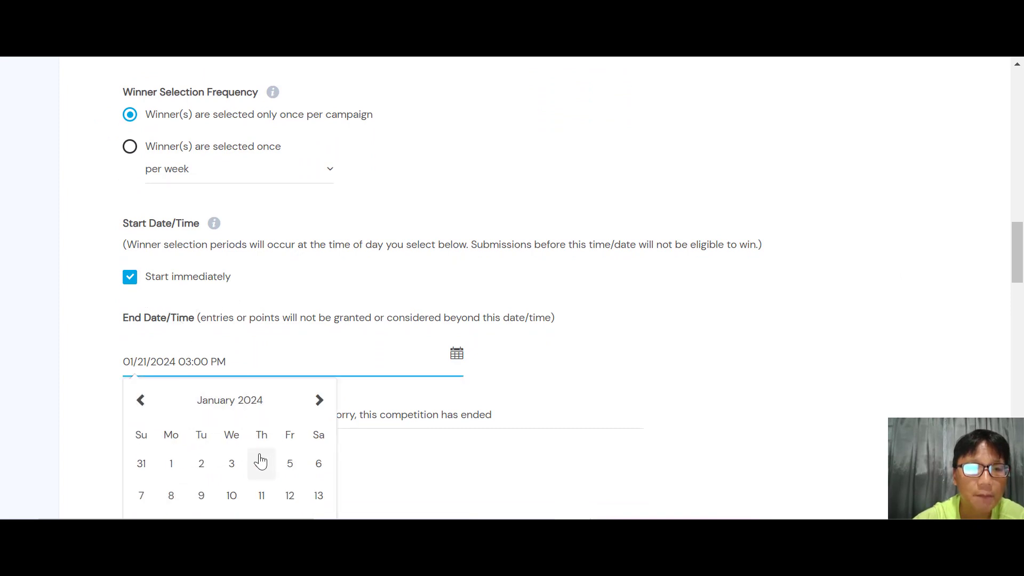
scroll(248, 461, "down", 4)
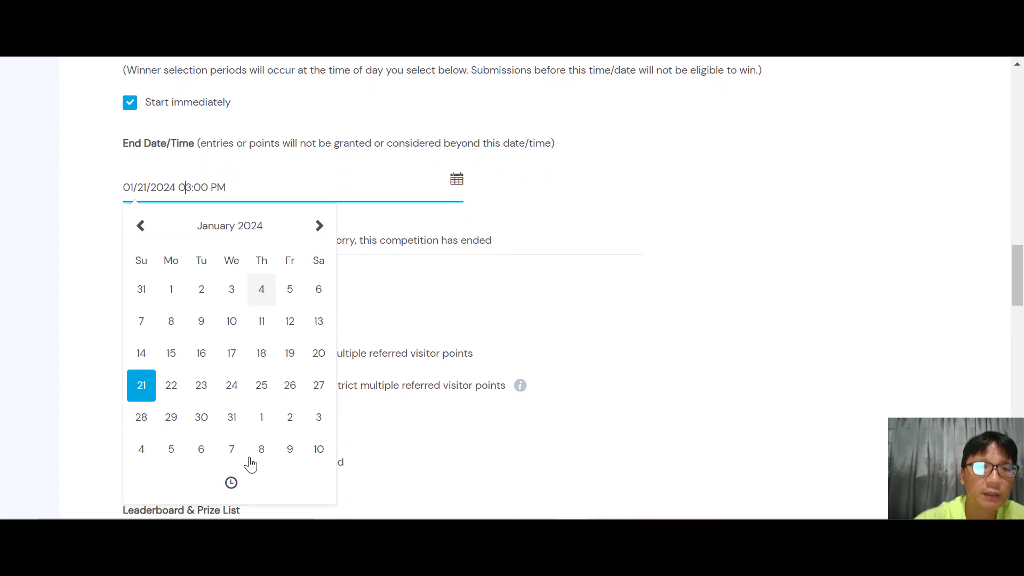
left_click(185, 268)
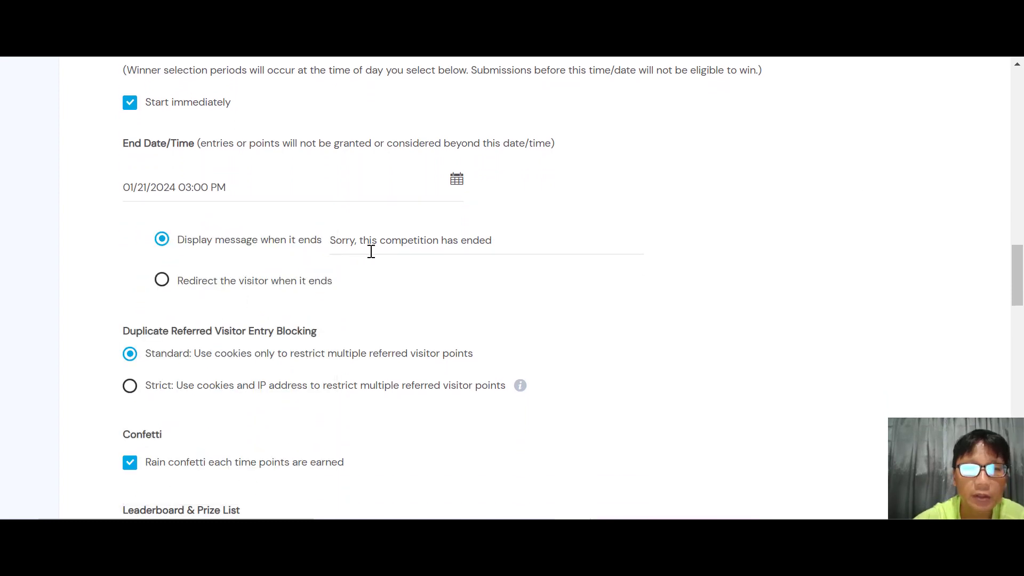
left_click(162, 281)
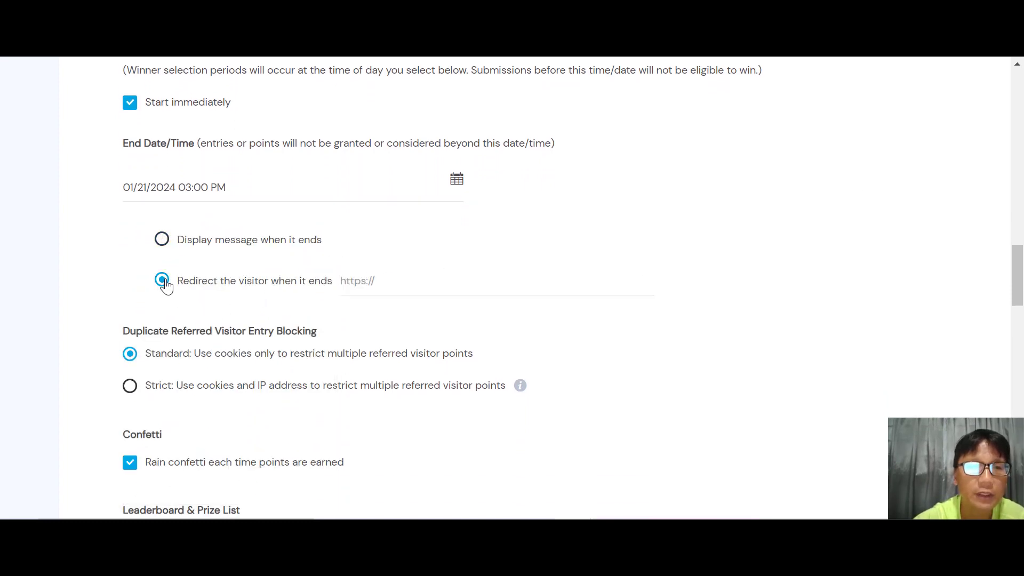
left_click(400, 286)
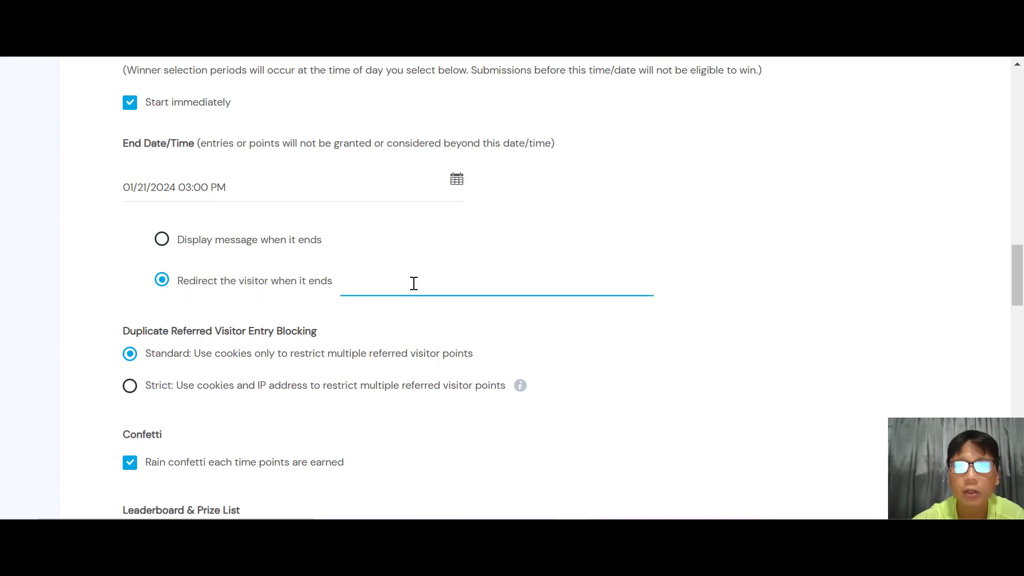
left_click(626, 362)
scroll(625, 362, "down", 2)
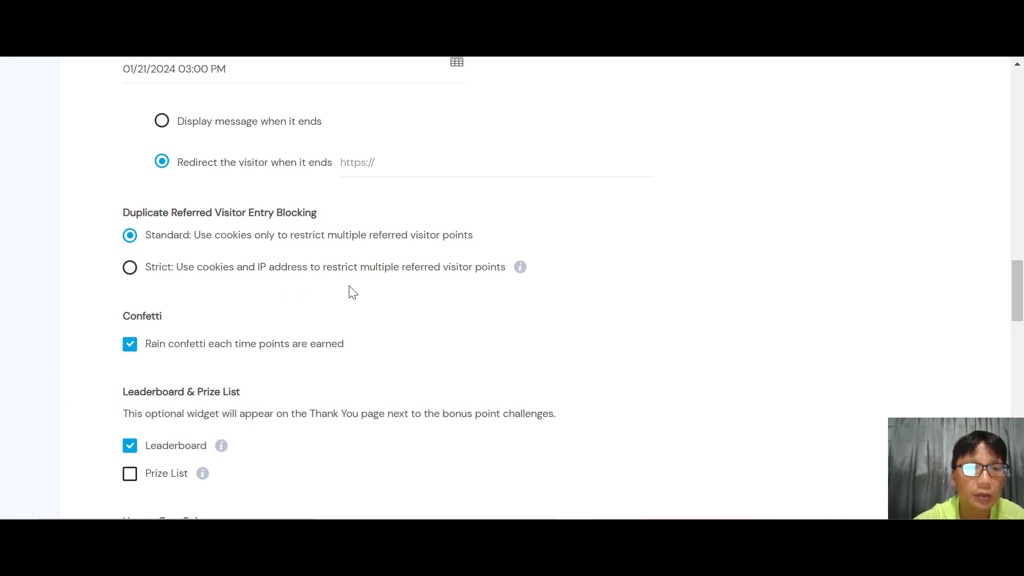
scroll(350, 290, "down", 2)
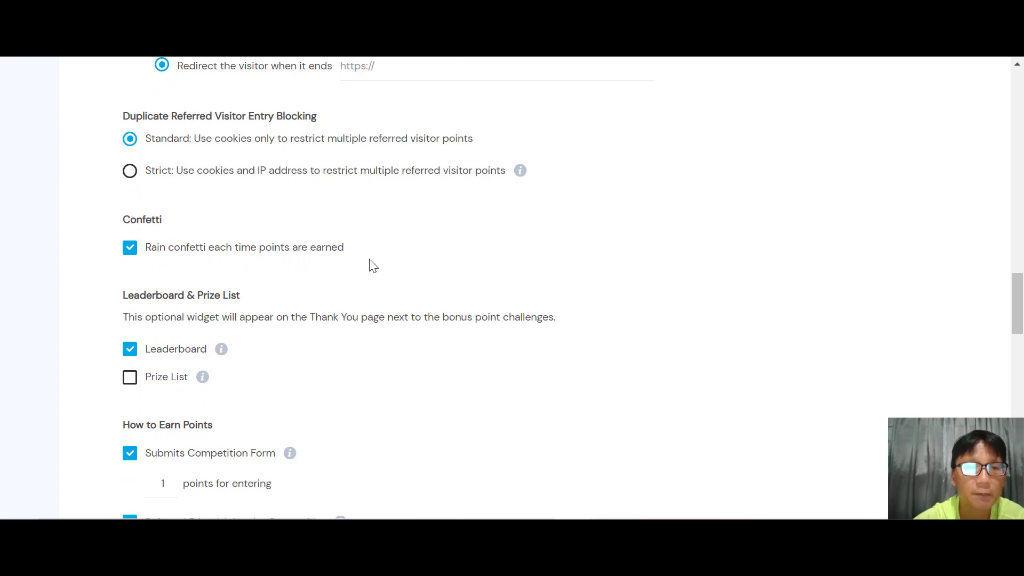
scroll(144, 272, "down", 3)
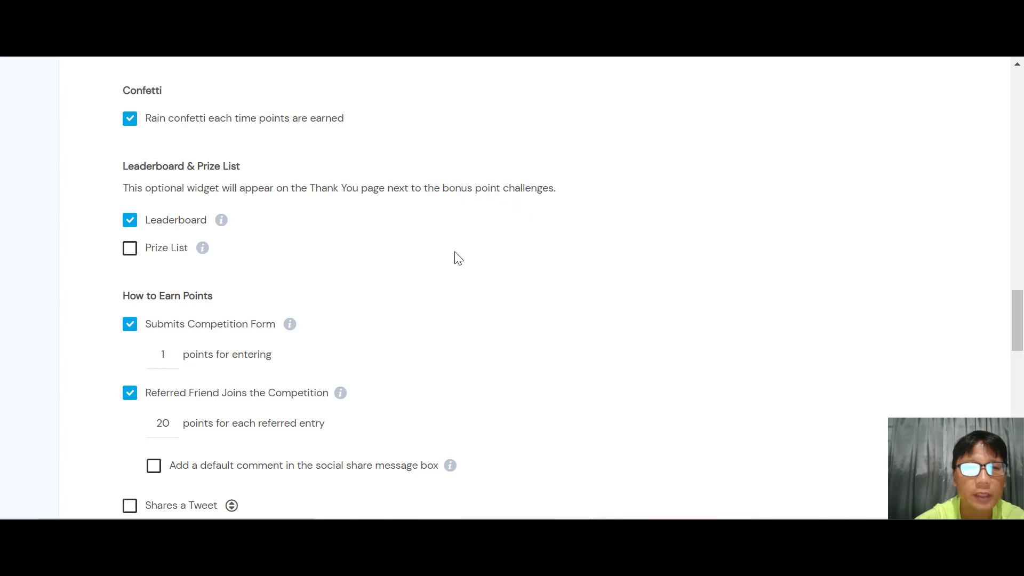
left_click(130, 250)
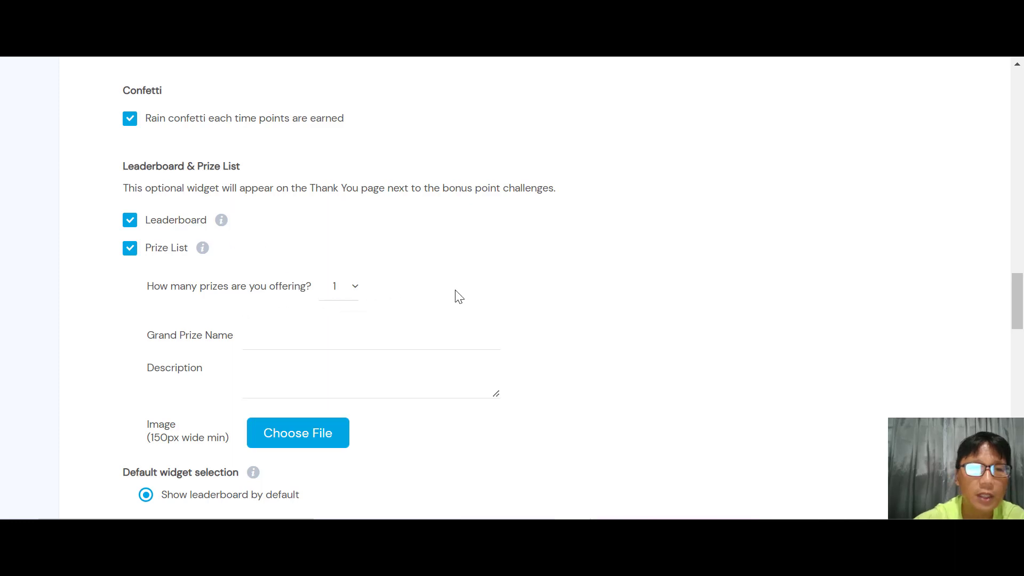
scroll(459, 297, "down", 2)
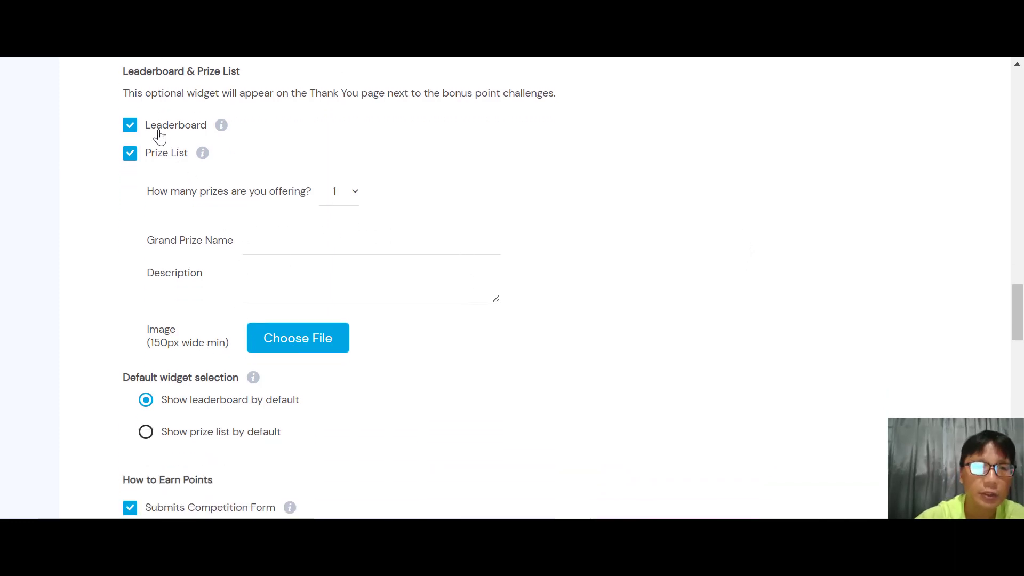
left_click(129, 154)
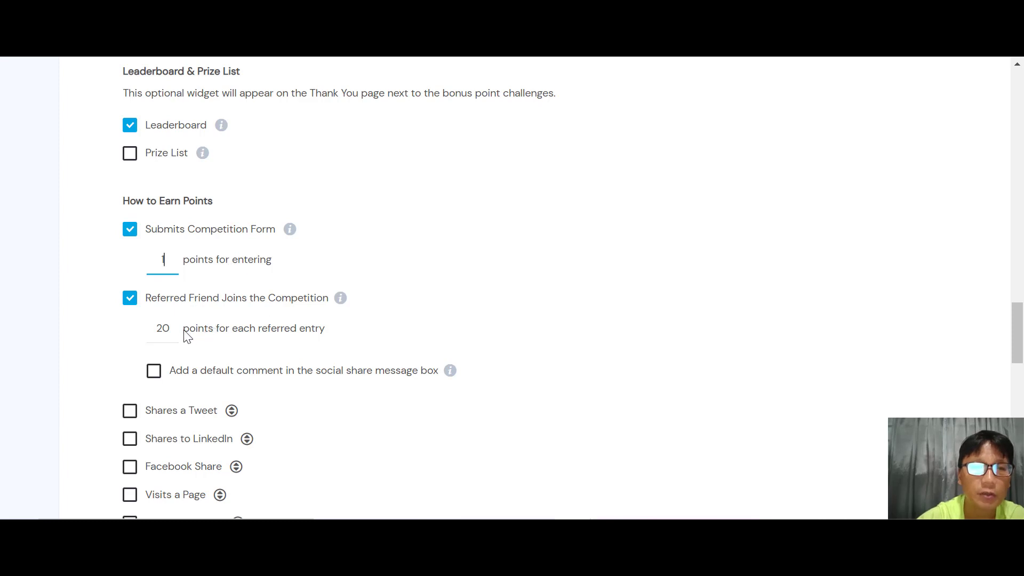
scroll(261, 348, "down", 4)
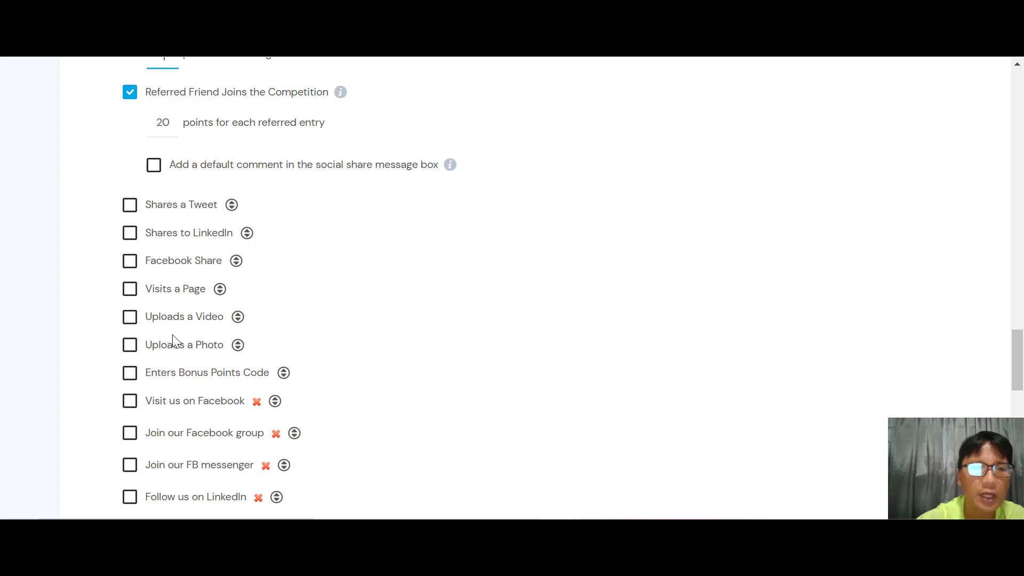
scroll(172, 340, "down", 4)
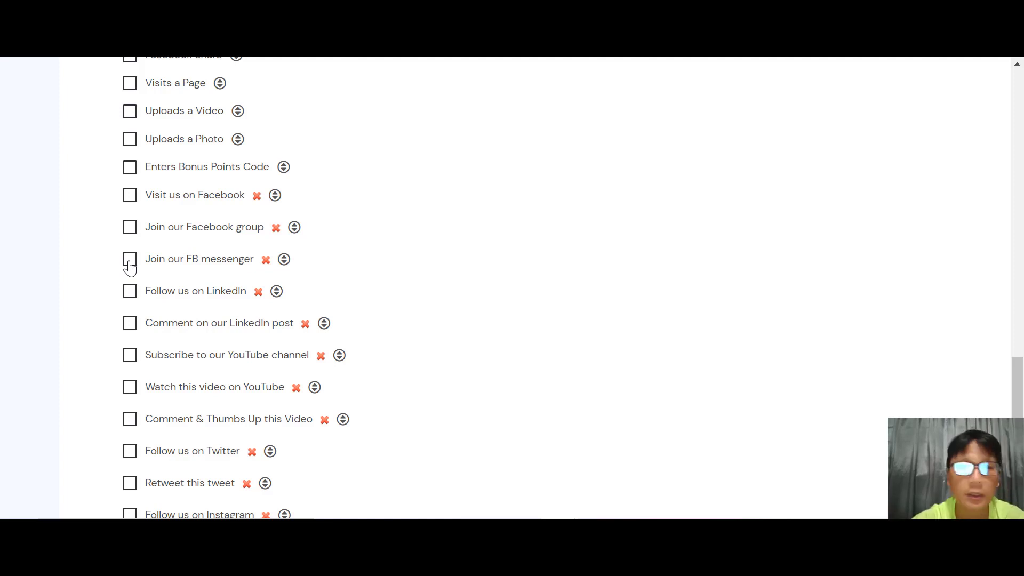
- Scroll past the social challenges and add a blank custom bonus challenge entry
scroll(130, 266, "down", 1)
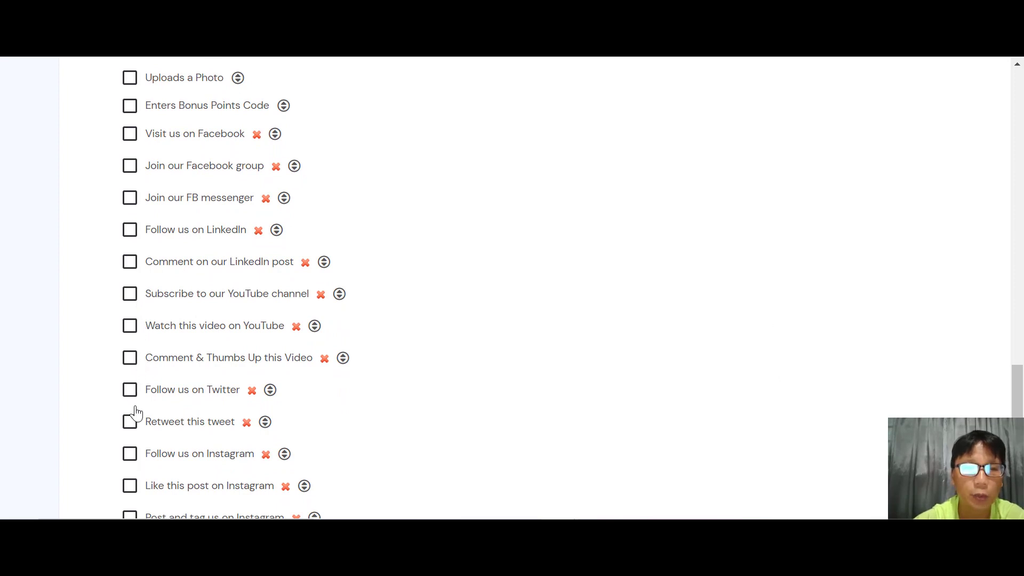
scroll(101, 438, "down", 3)
scroll(104, 439, "down", 5)
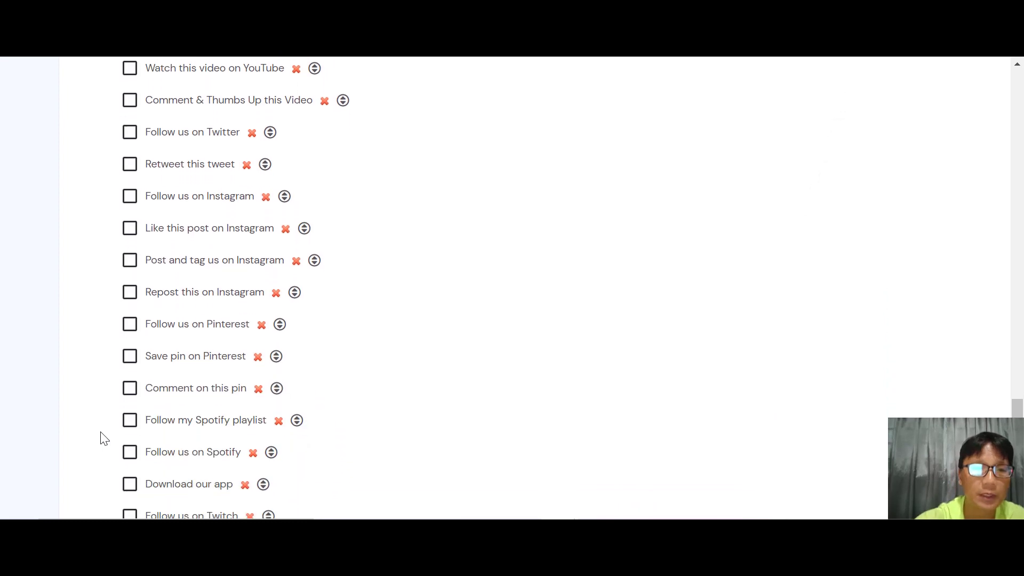
scroll(104, 438, "down", 1)
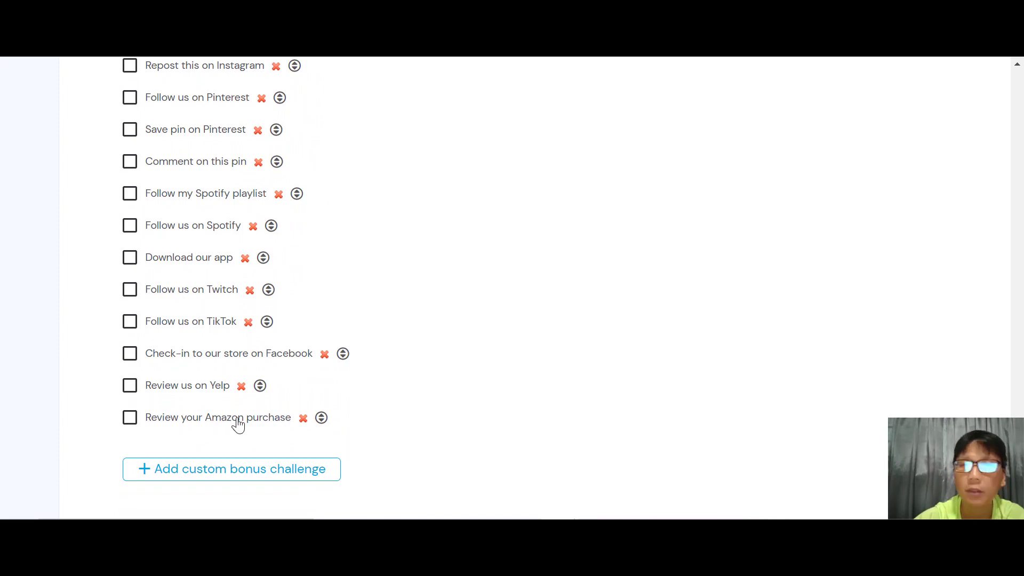
scroll(238, 424, "down", 2)
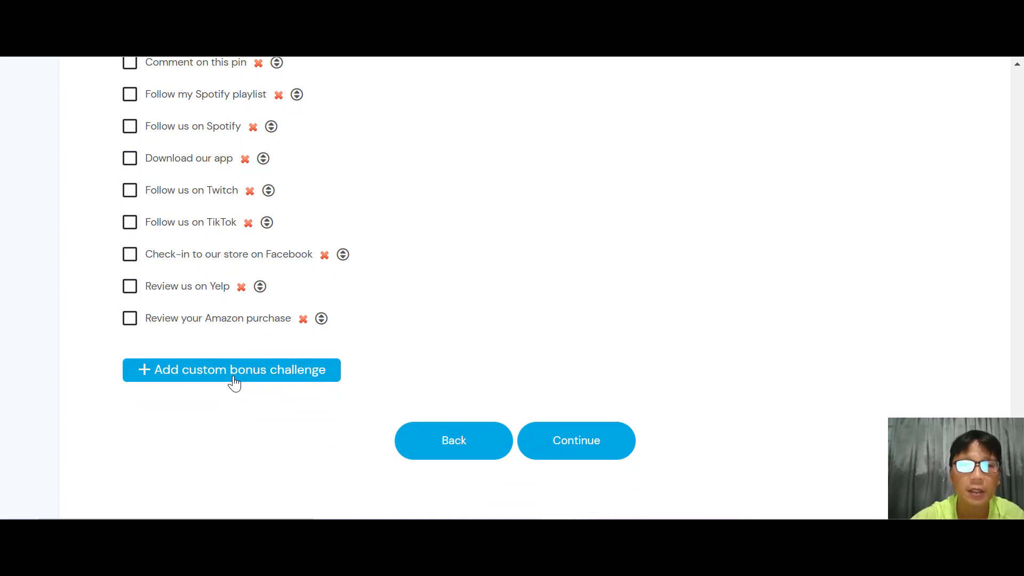
left_click(234, 376)
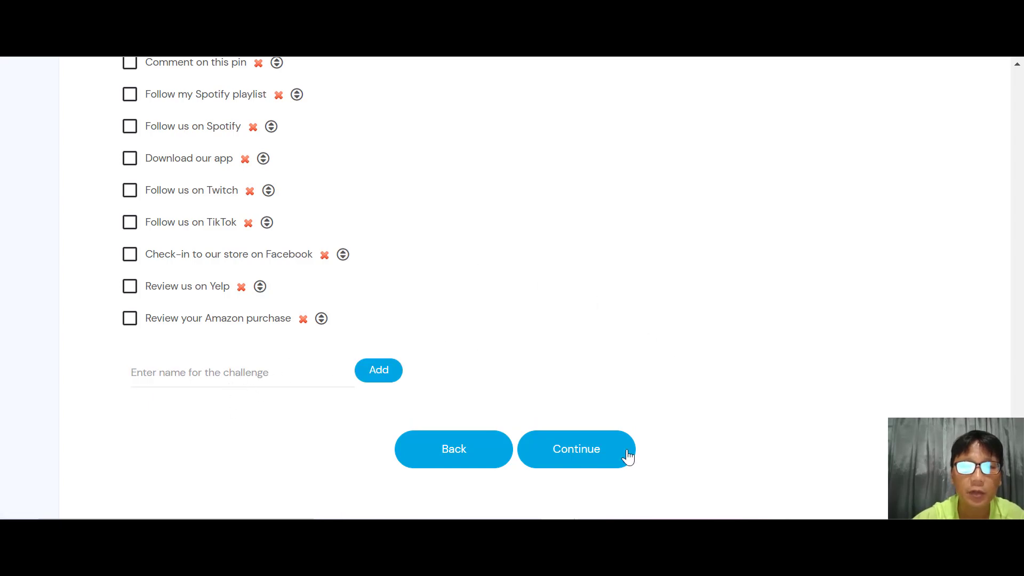
- Continue to the Design step and select the campaign headline for editing
scroll(568, 467, "up", 1)
left_click(567, 470)
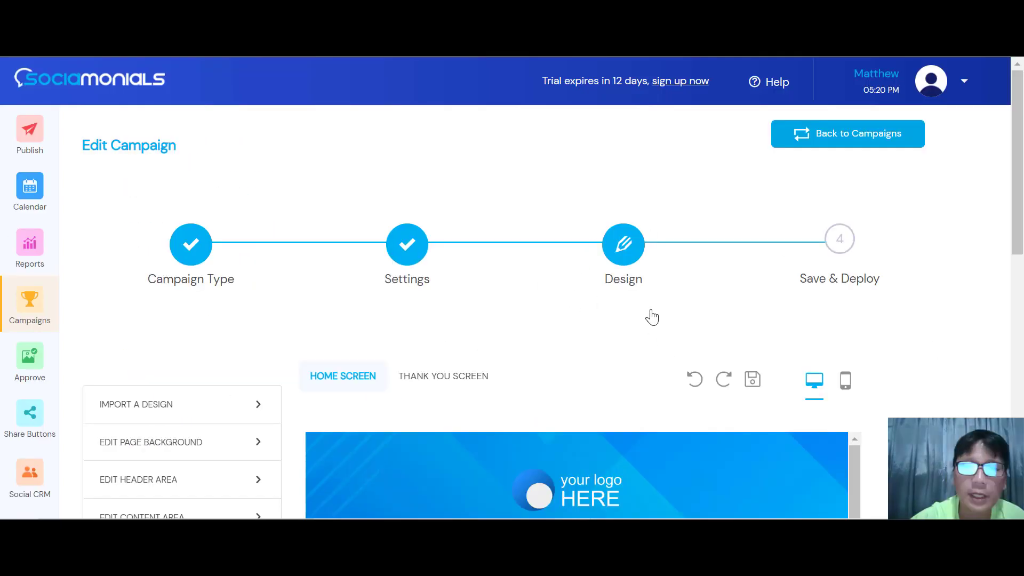
scroll(620, 273, "down", 5)
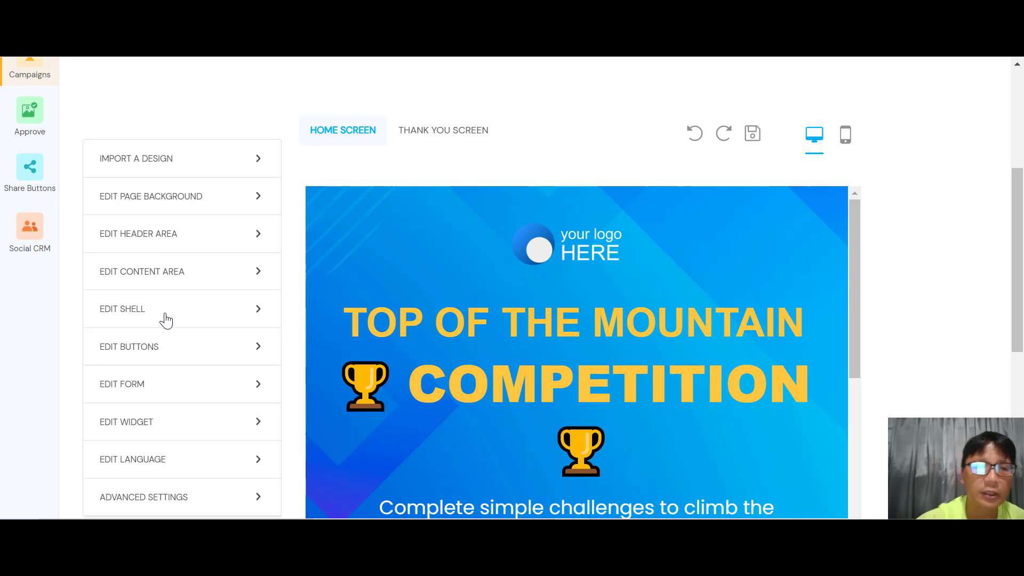
scroll(167, 321, "down", 1)
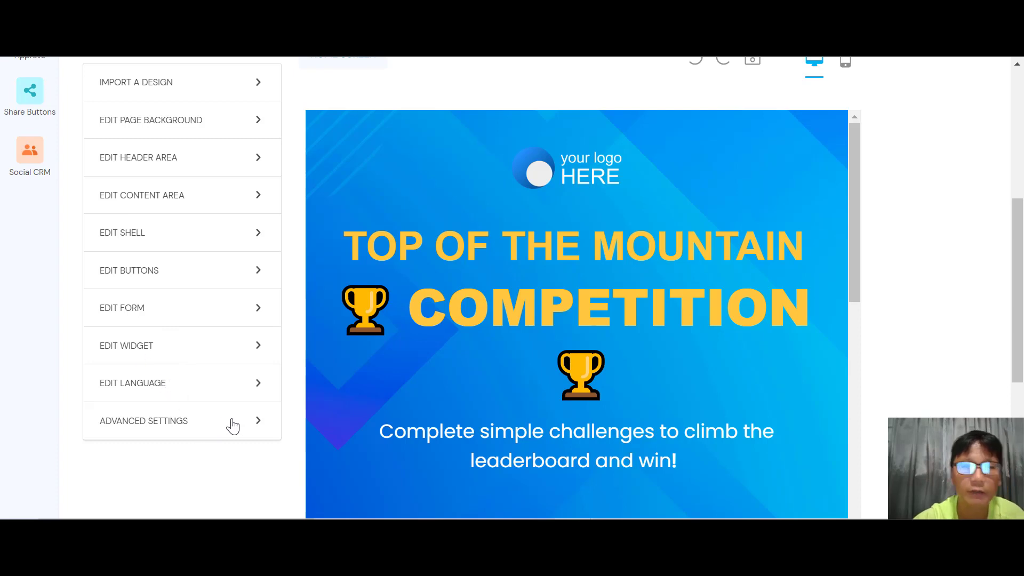
left_click(488, 251)
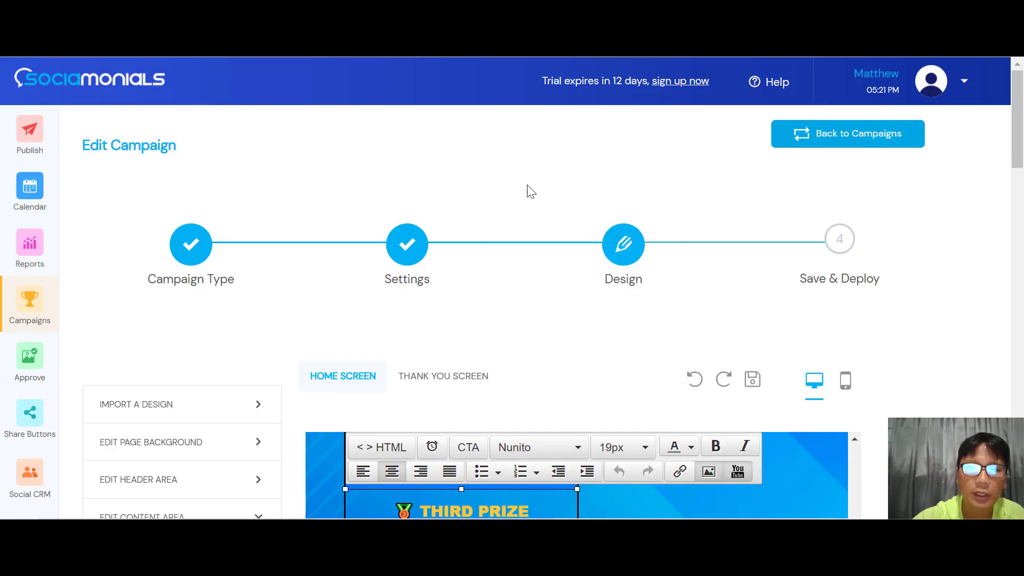
- Show the thank-you screen in the preview and switch it to the mobile layout
left_click(455, 380)
scroll(457, 384, "down", 1)
scroll(457, 384, "down", 5)
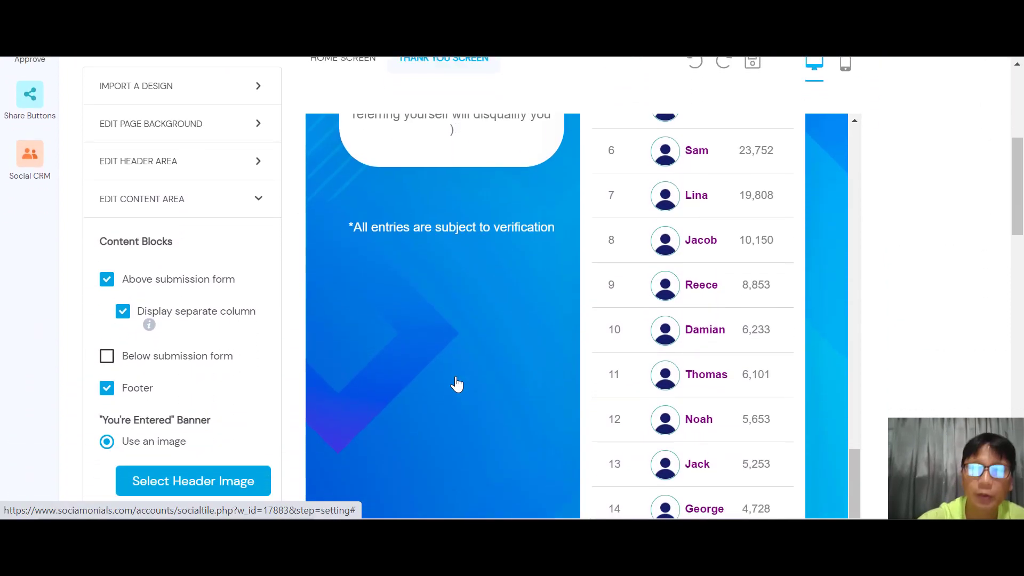
scroll(457, 384, "up", 3)
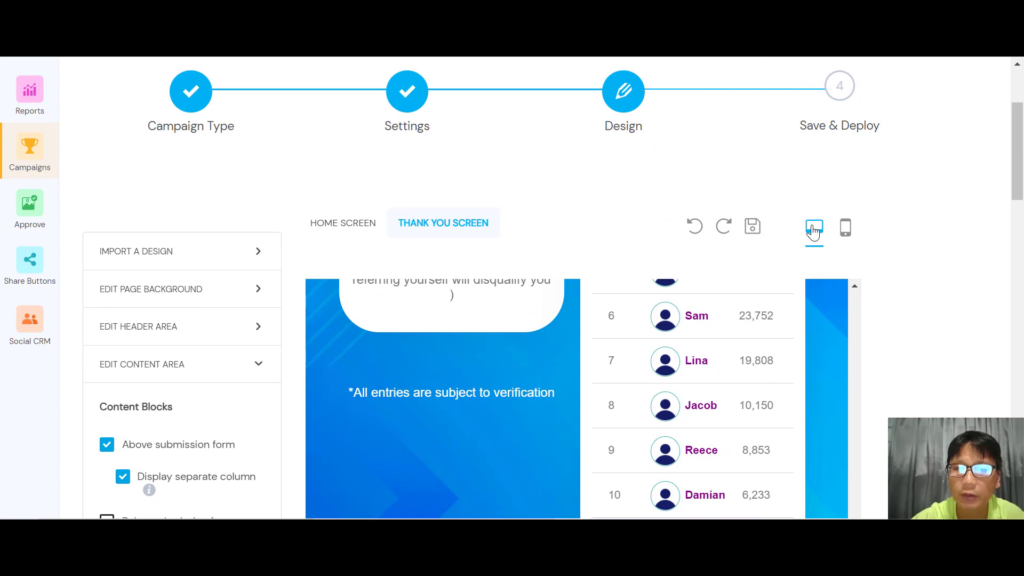
left_click(844, 232)
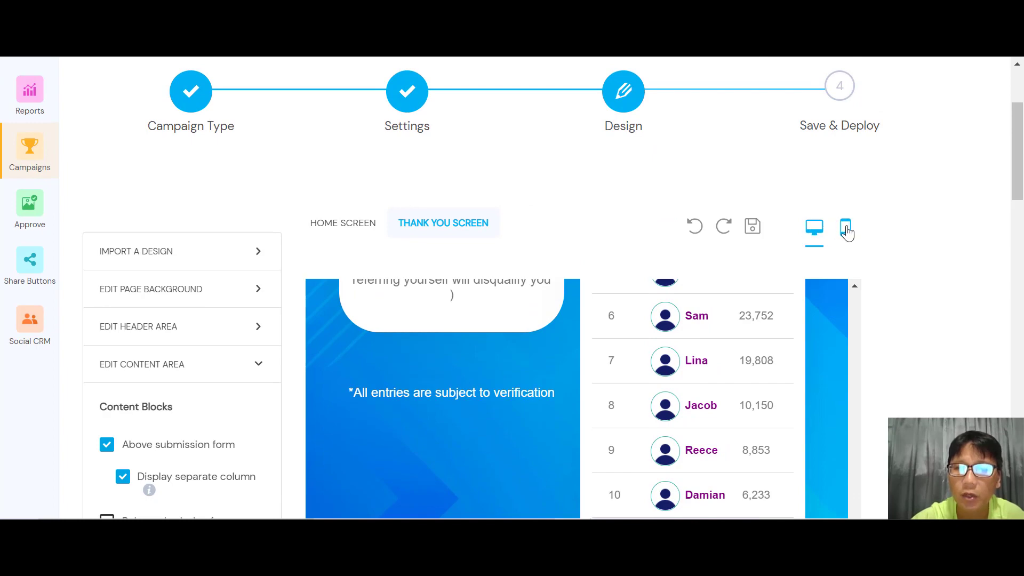
scroll(848, 233, "down", 5)
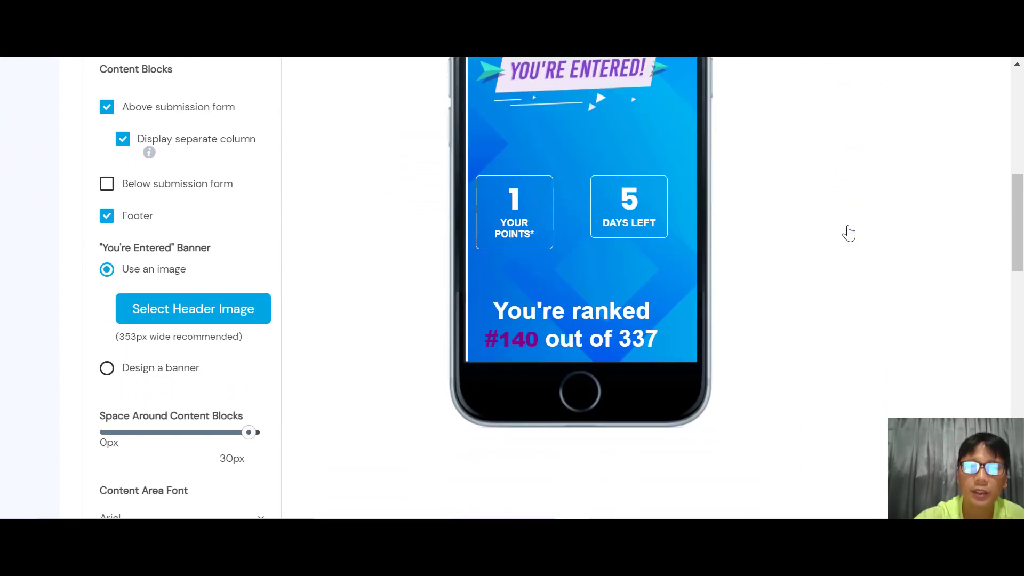
scroll(847, 233, "down", 4)
scroll(848, 233, "down", 4)
scroll(848, 233, "up", 5)
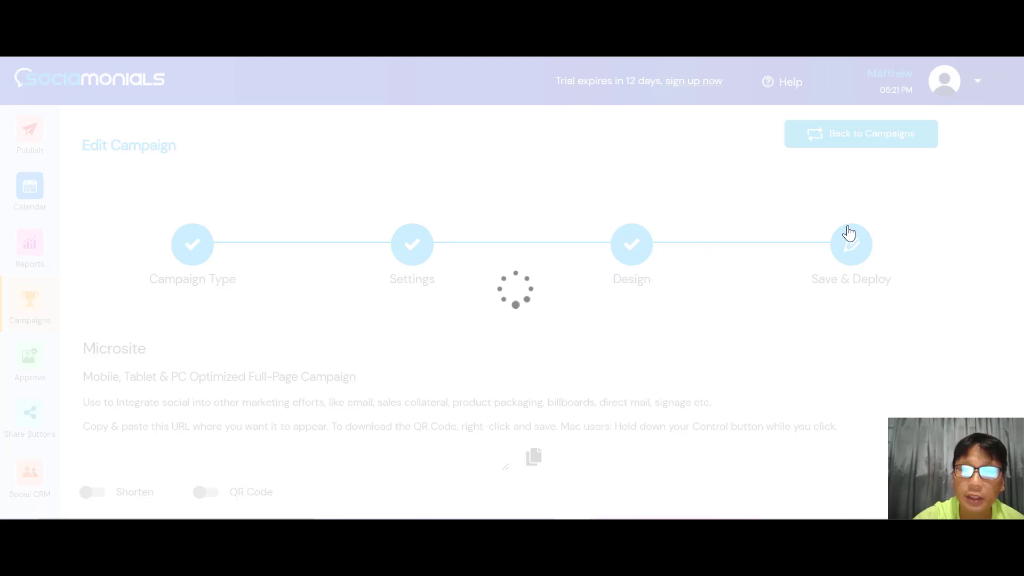
scroll(848, 233, "down", 1)
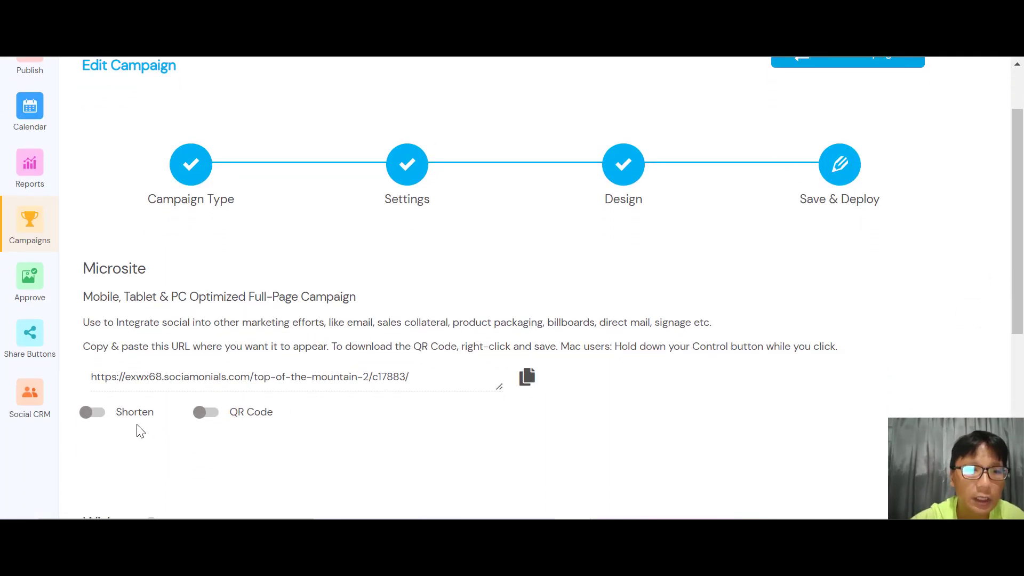
left_click(93, 412)
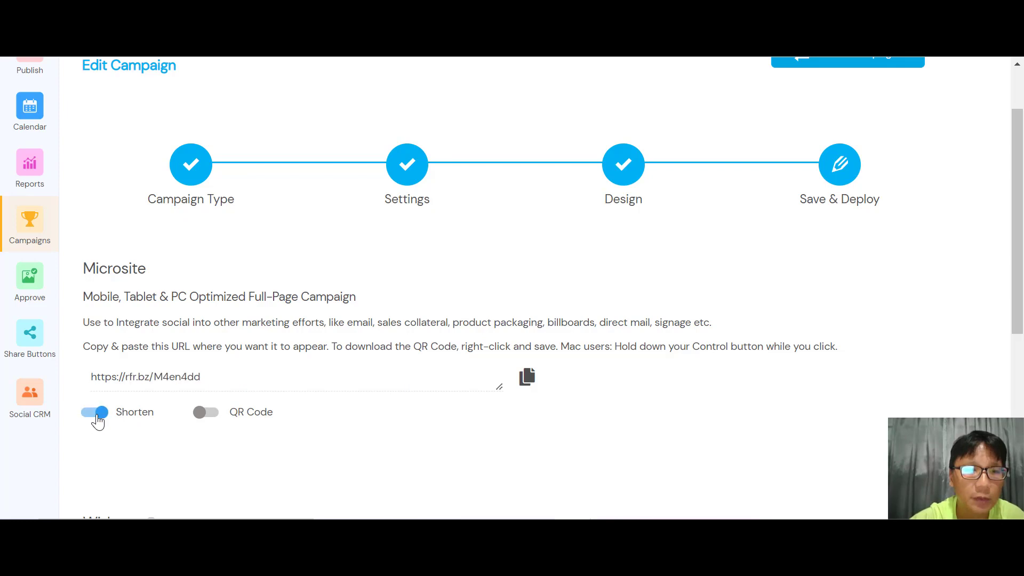
left_click(205, 416)
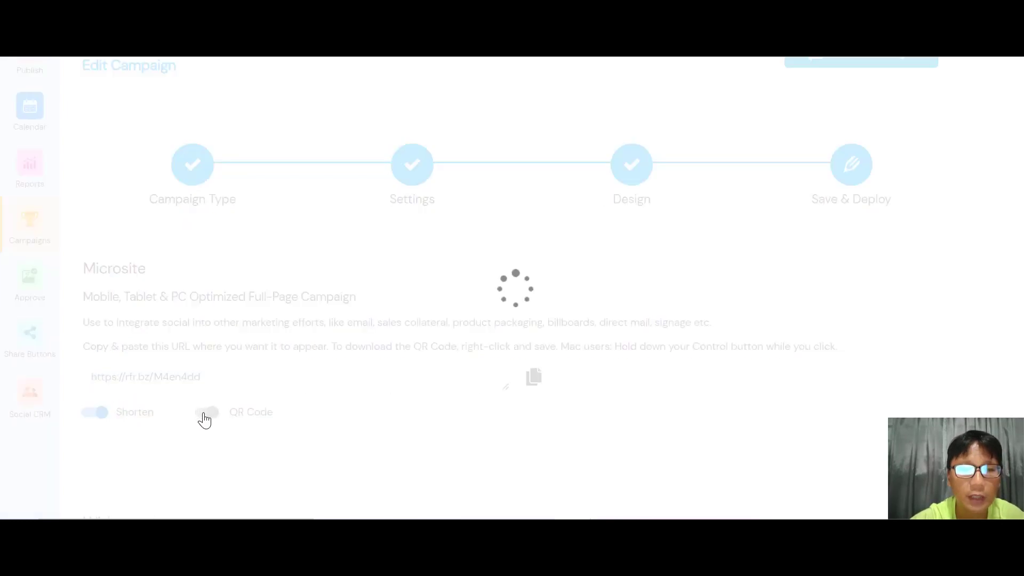
scroll(198, 400, "down", 6)
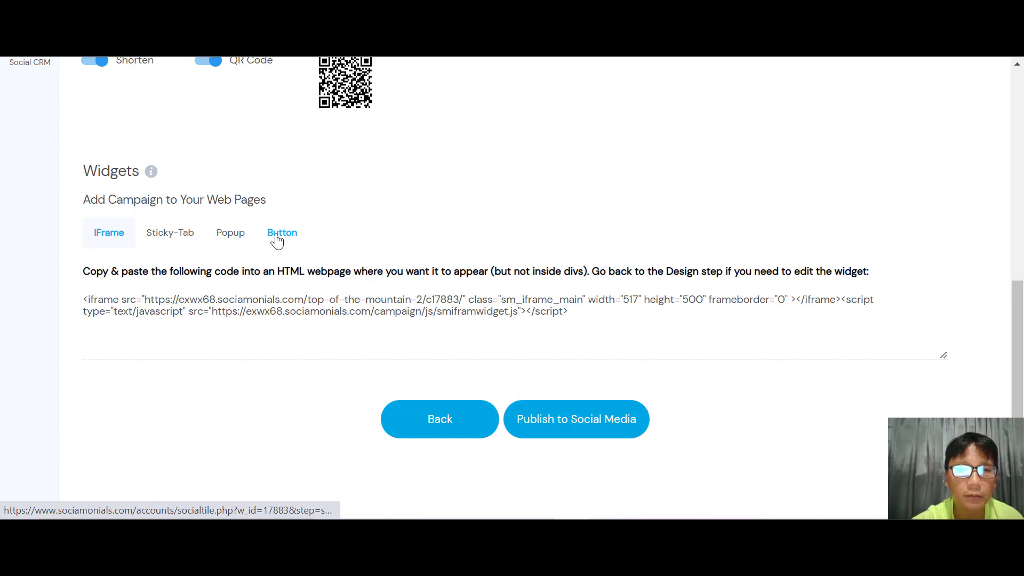
left_click(608, 429)
scroll(760, 405, "up", 2)
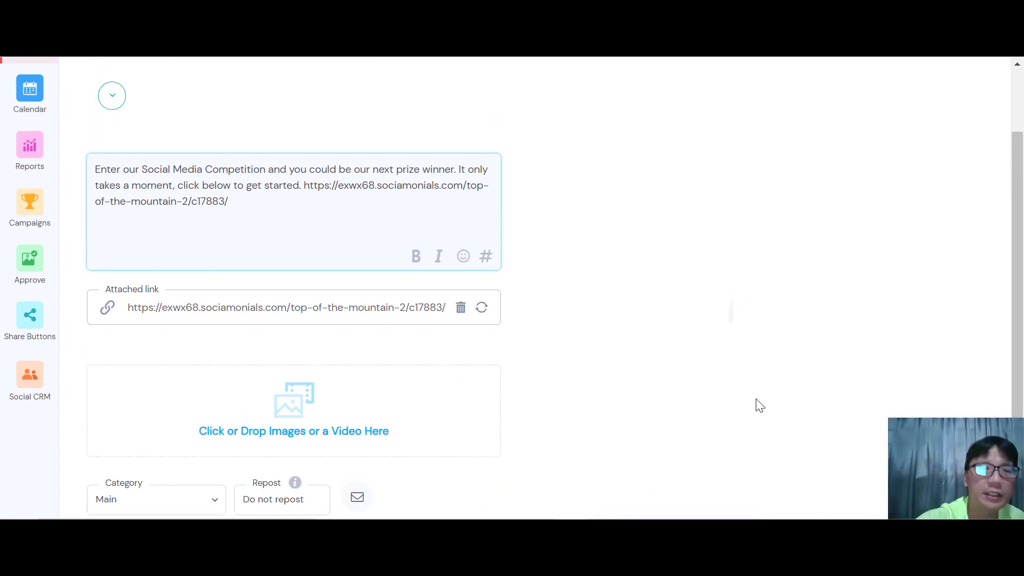
scroll(760, 405, "down", 1)
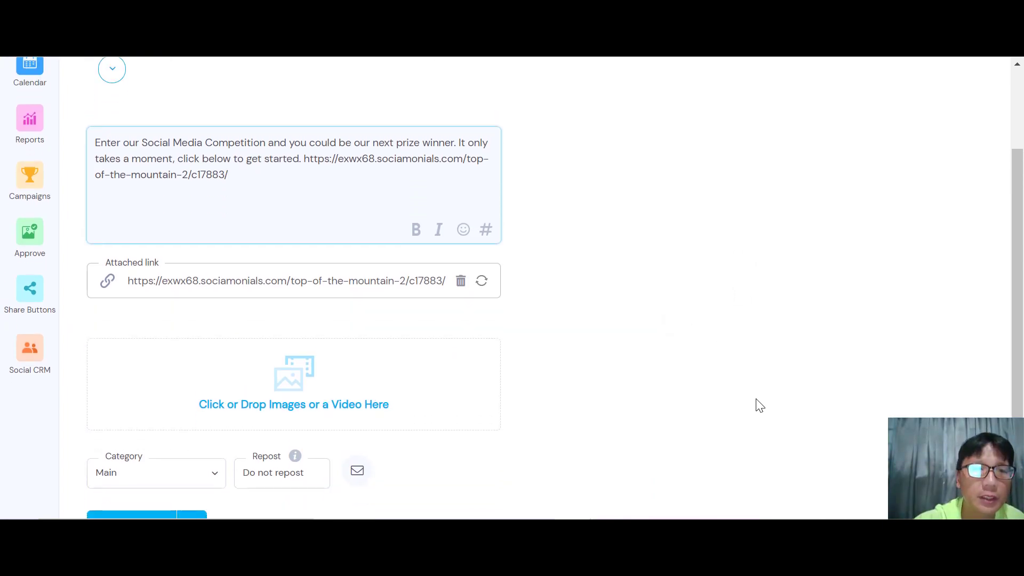
scroll(760, 405, "down", 1)
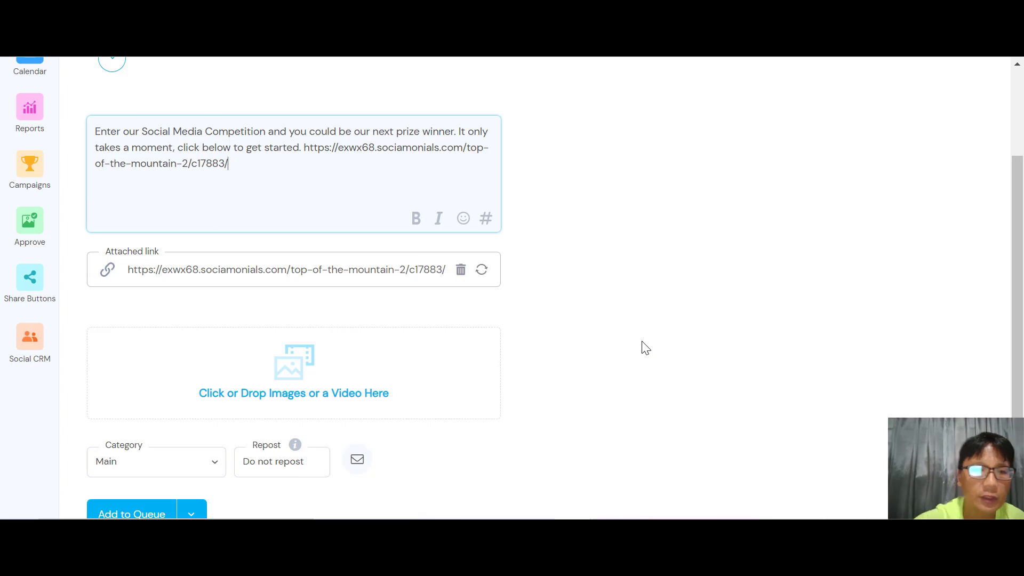
scroll(645, 347, "down", 2)
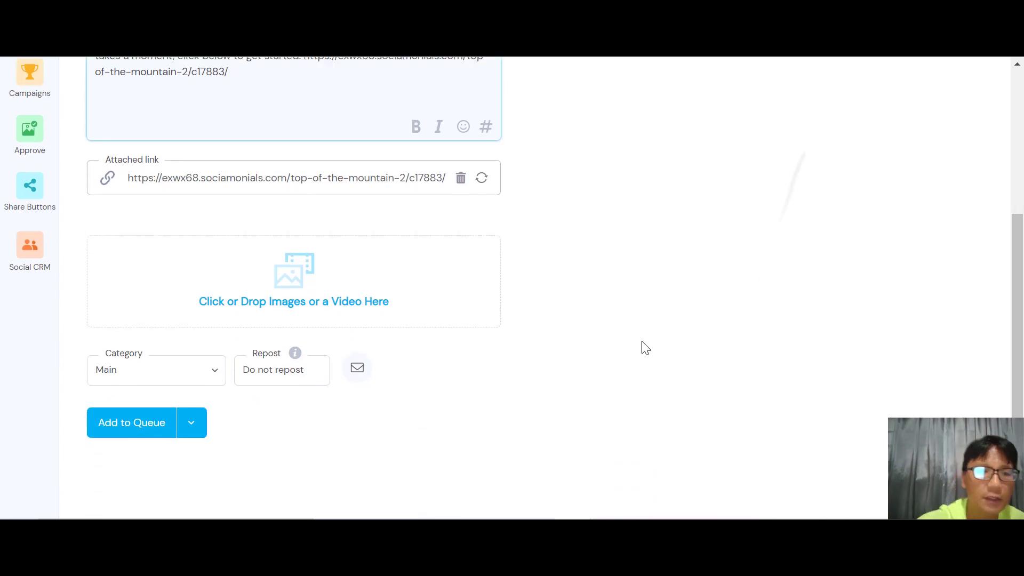
left_click(194, 366)
left_click(191, 422)
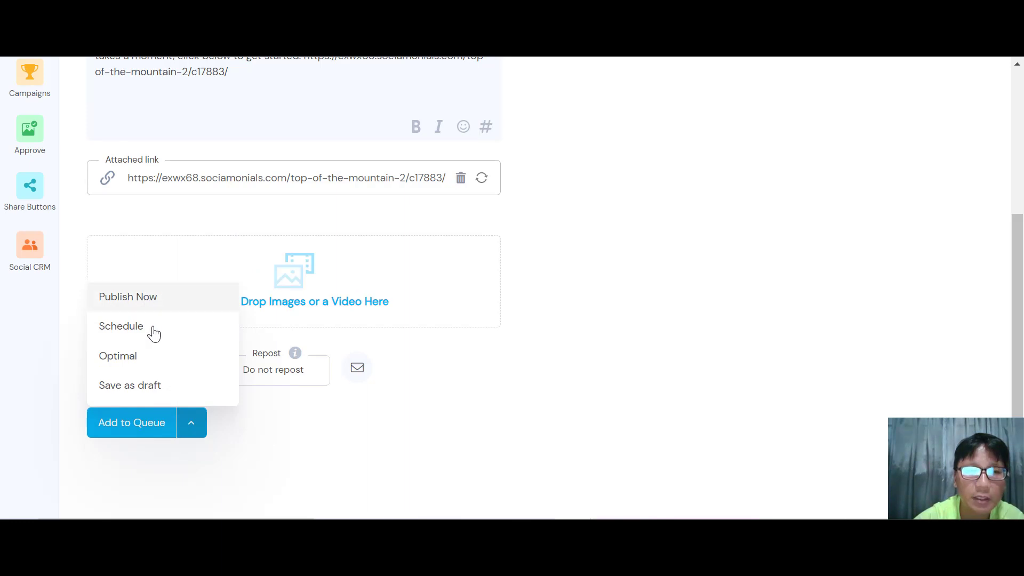
left_click(154, 389)
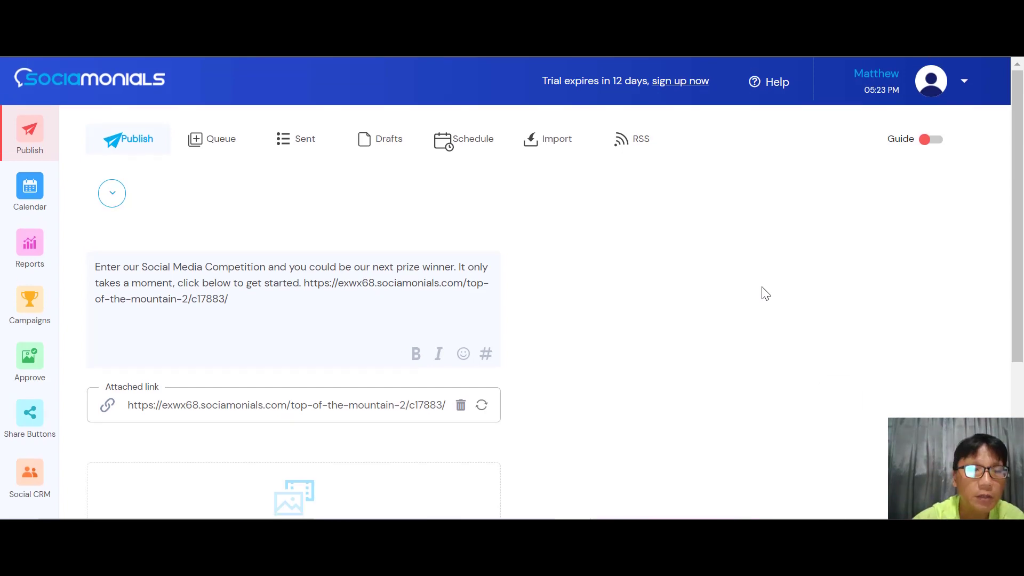
- In Approve, check the empty Video Entries and Text Entries, then open Social Posts
left_click(35, 368)
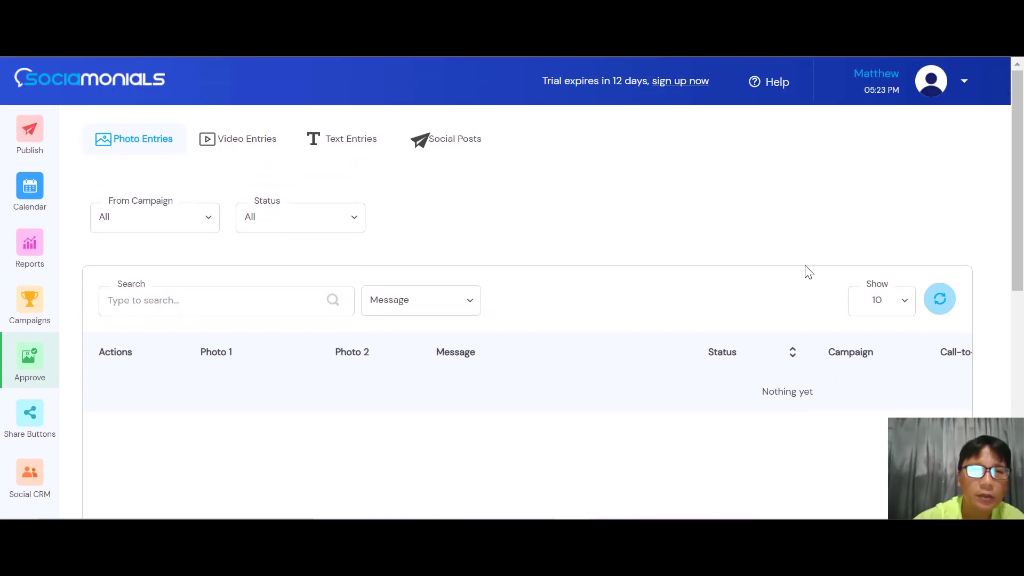
left_click(239, 144)
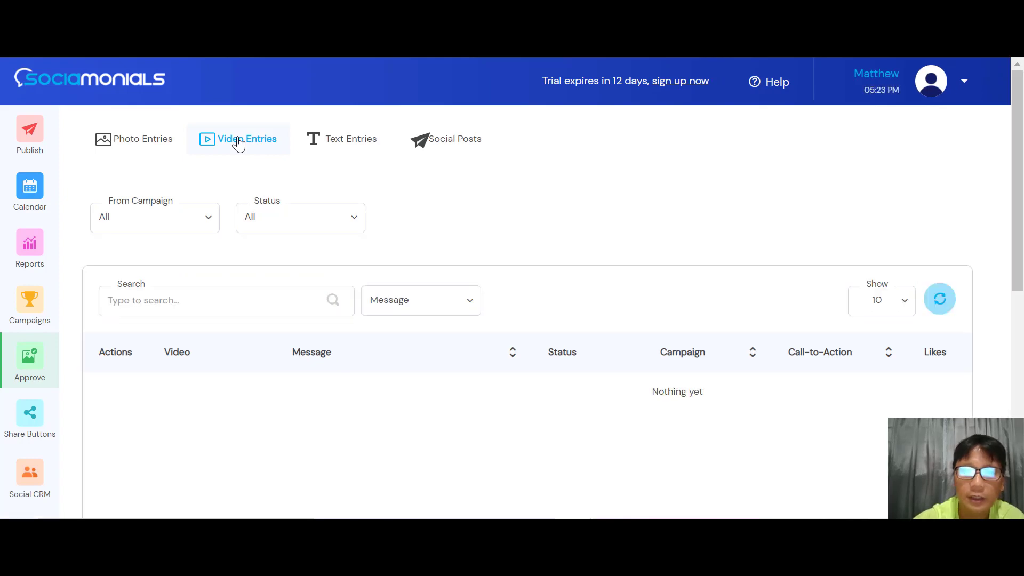
left_click(353, 138)
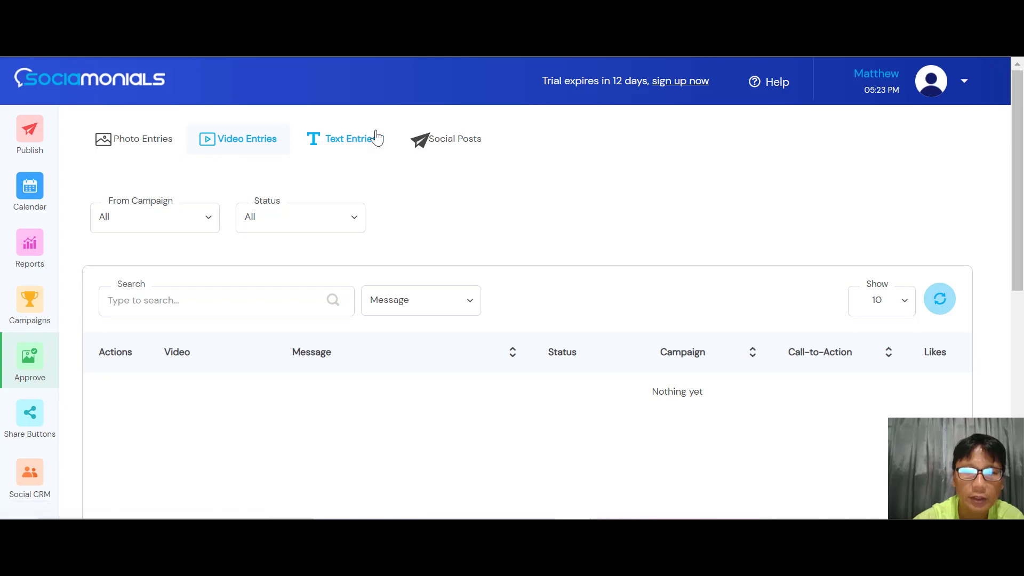
left_click(455, 146)
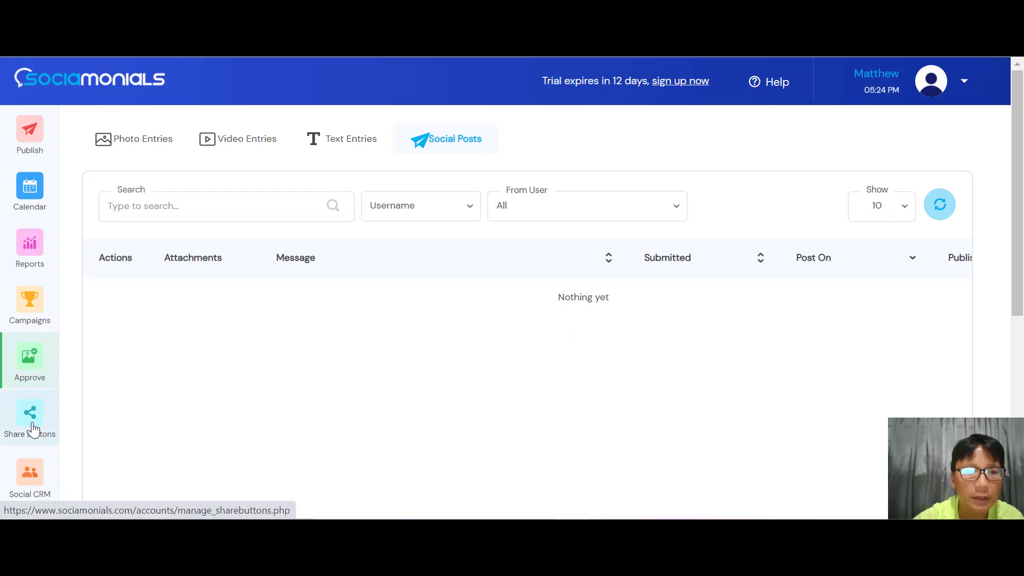
- Create a new share button named 'Press Here' linking to the Sociamonials site and refresh its preview
left_click(30, 421)
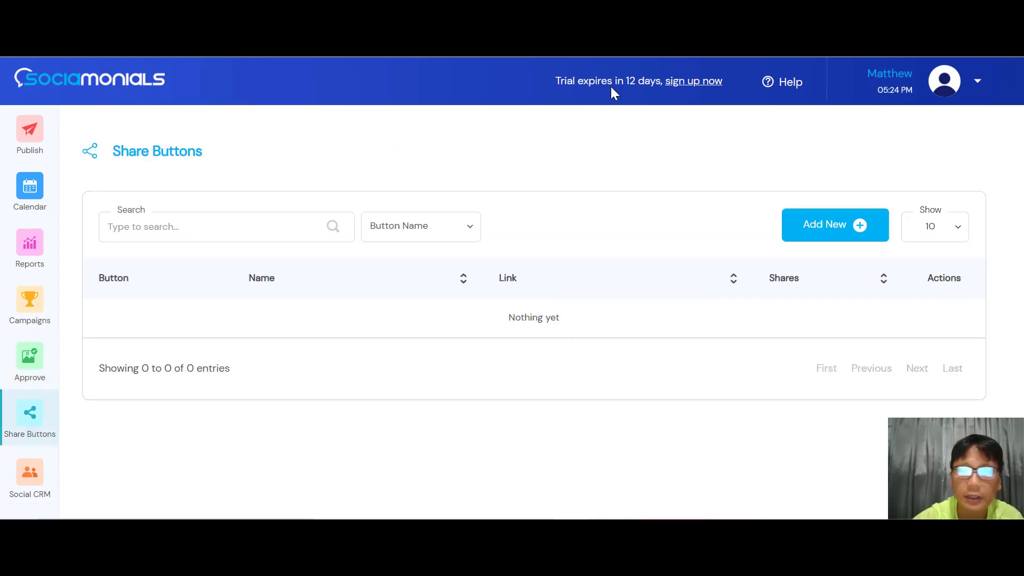
left_click(823, 226)
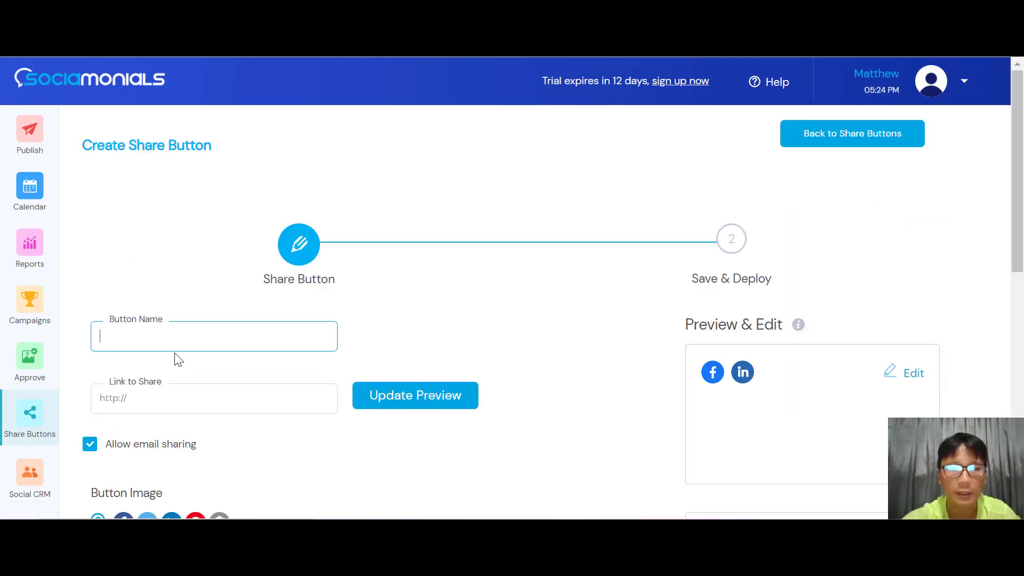
type("P")
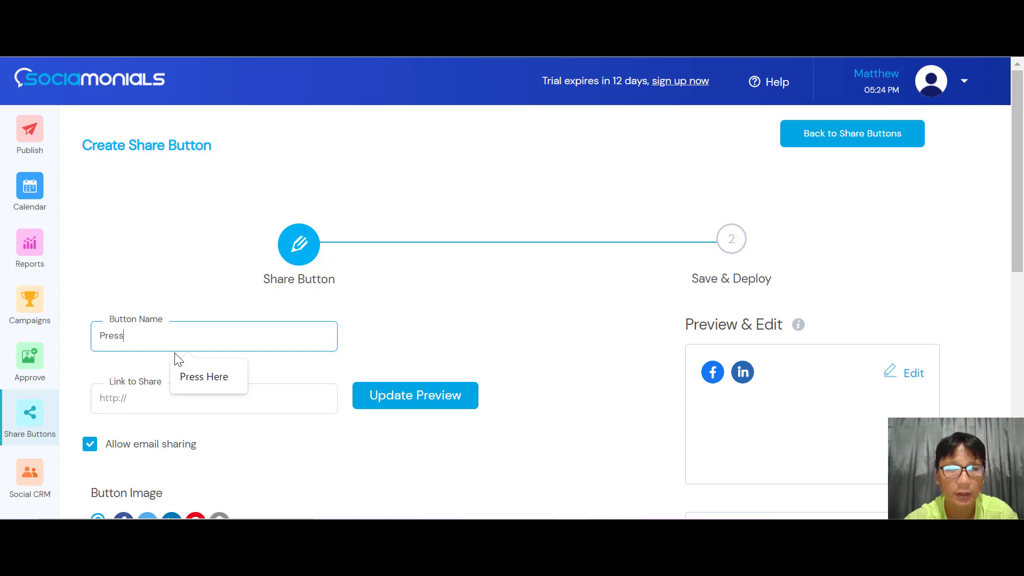
type("ress")
left_click(190, 368)
scroll(190, 368, "down", 2)
left_click(224, 276)
type("https://www.sociamonials.com/")
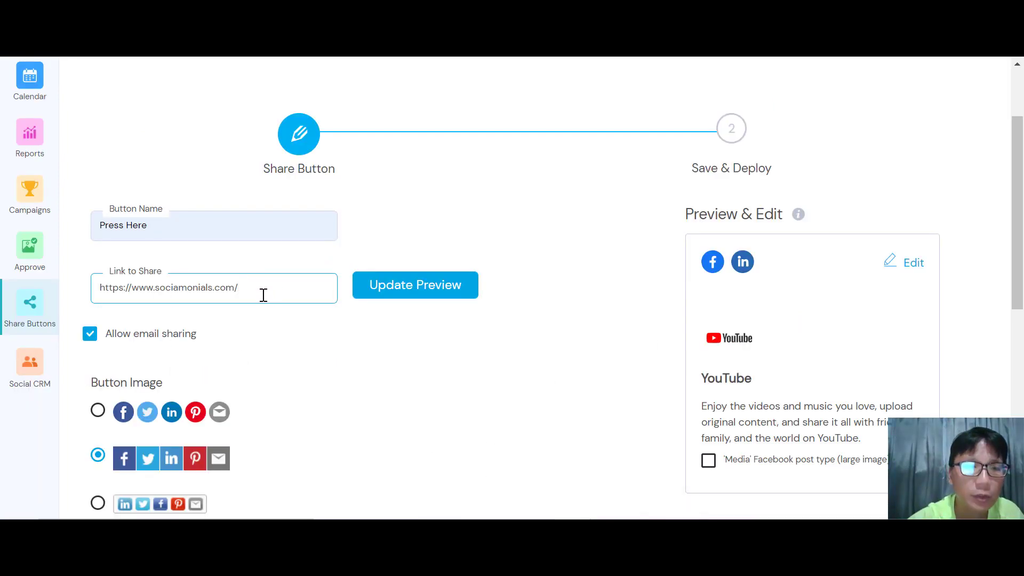
left_click(367, 294)
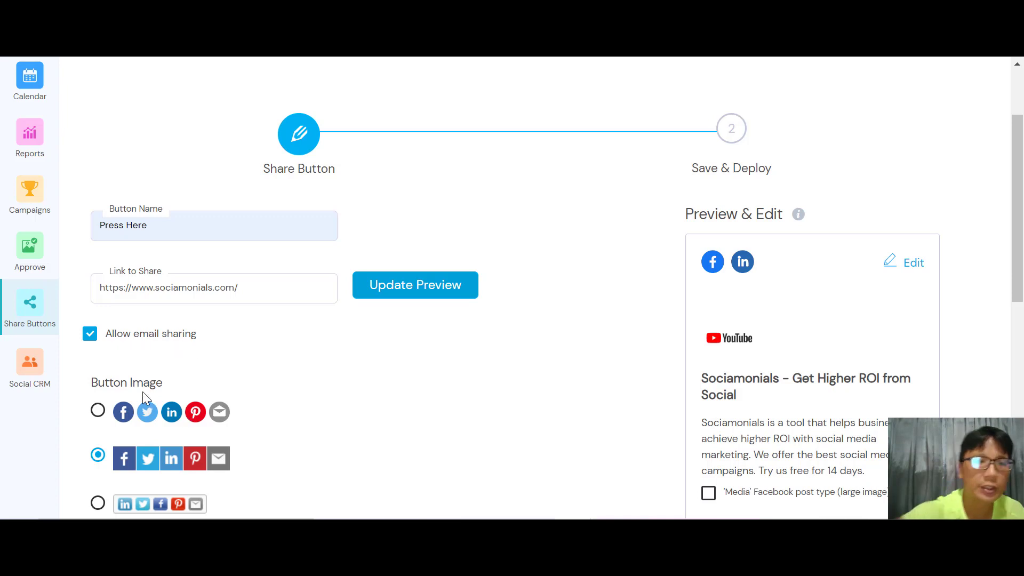
- Save and deploy the Press Here share button to get its embed code and QR link
scroll(142, 392, "down", 3)
scroll(142, 395, "down", 3)
scroll(143, 397, "down", 1)
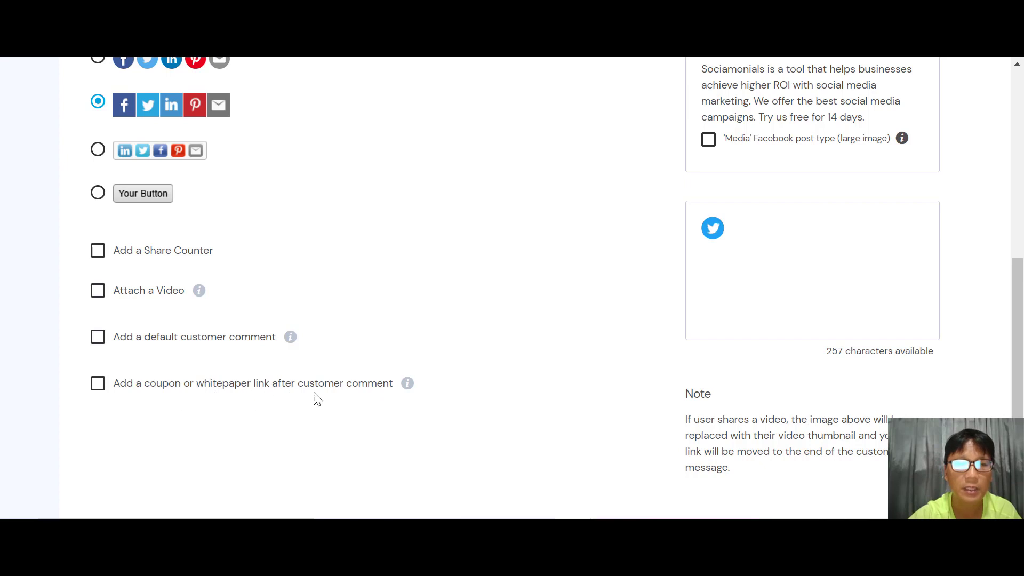
scroll(319, 400, "down", 3)
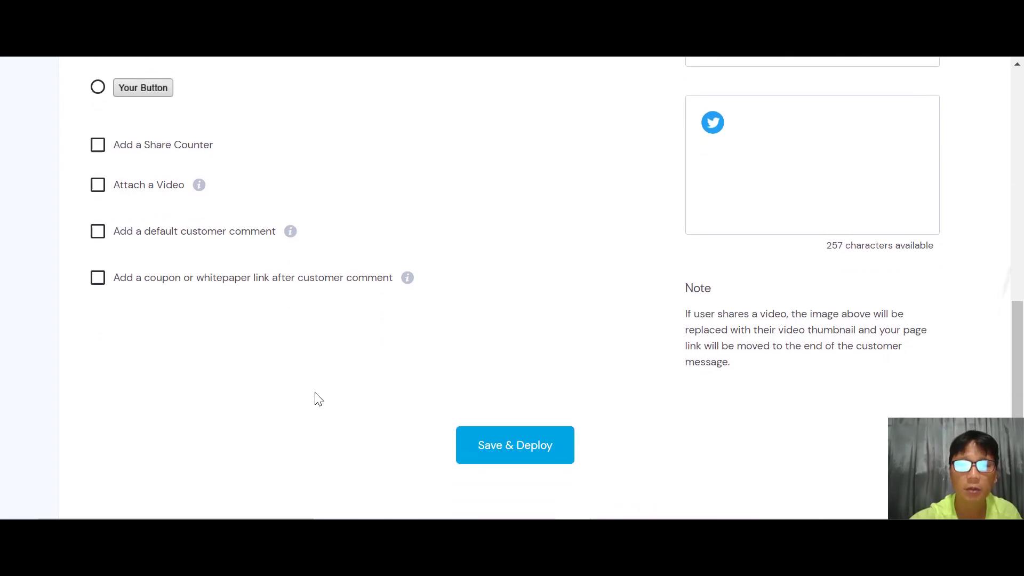
key("Return")
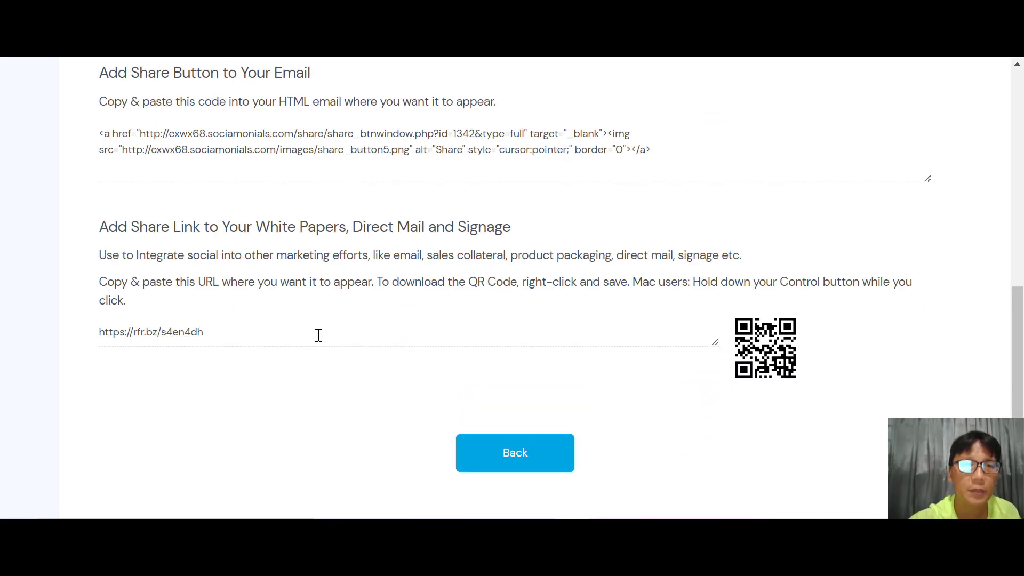
scroll(319, 335, "up", 2)
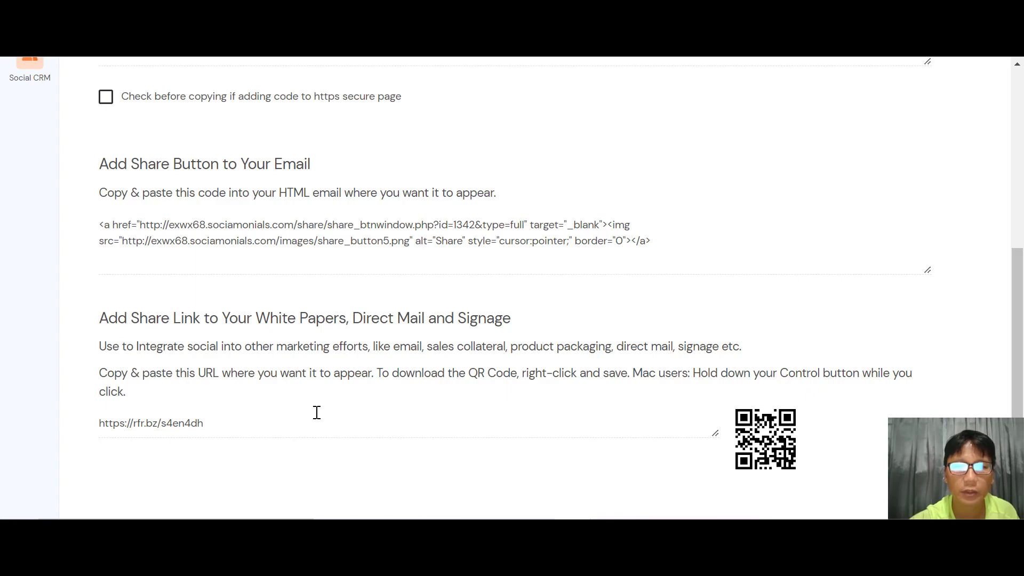
scroll(317, 412, "up", 8)
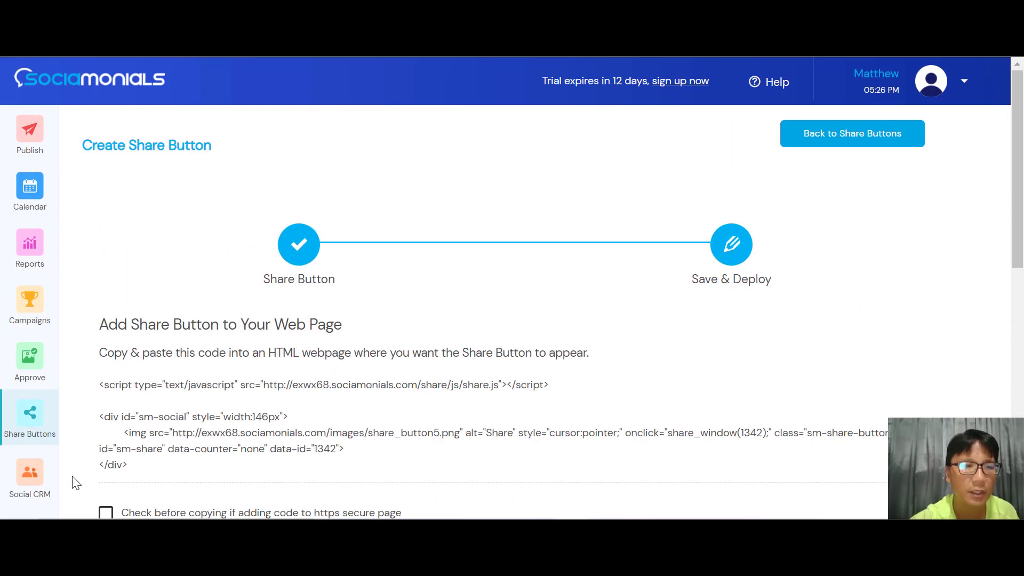
left_click(36, 487)
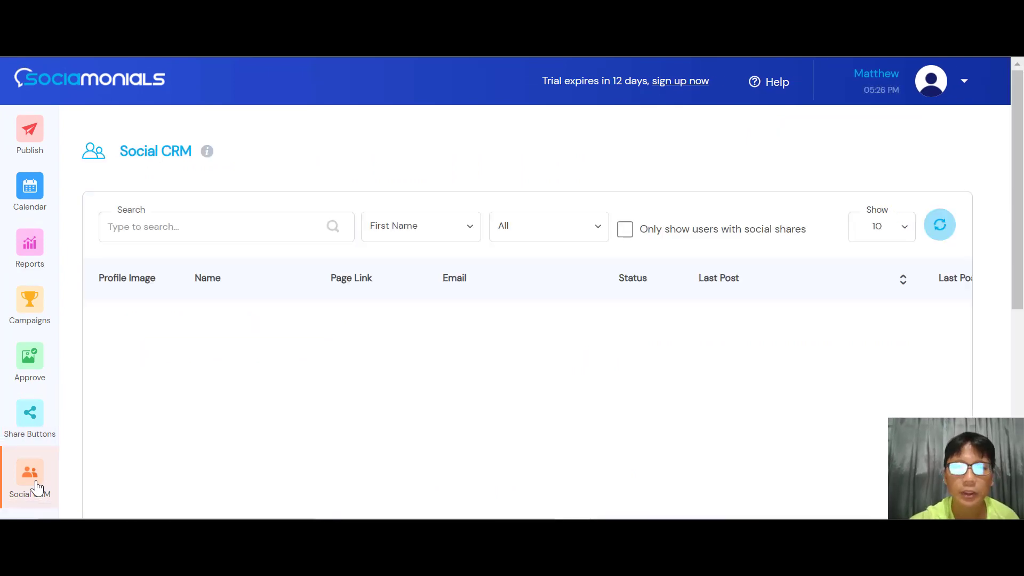
- Scroll through the empty Social CRM contact table
scroll(36, 487, "down", 2)
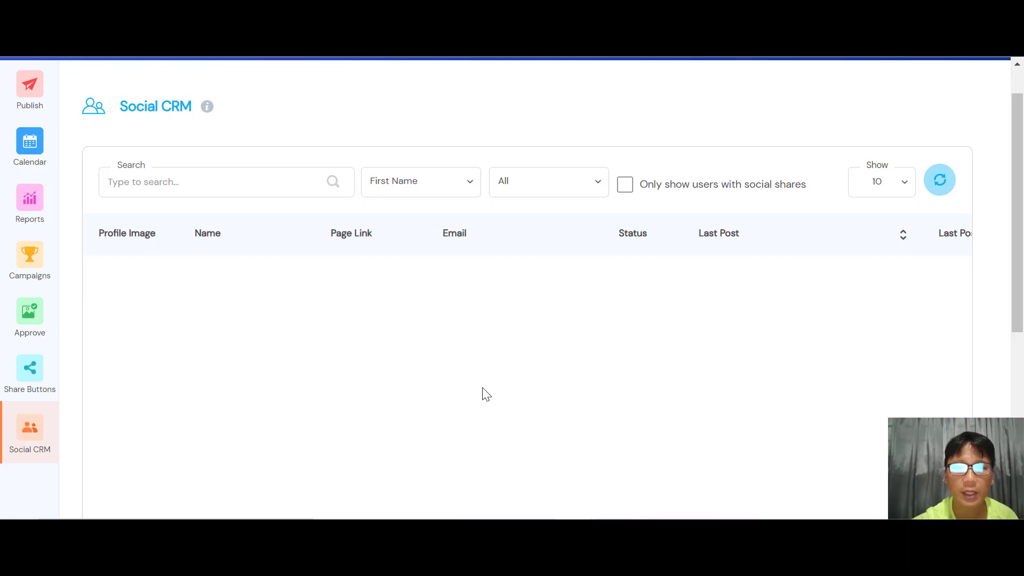
scroll(486, 394, "up", 2)
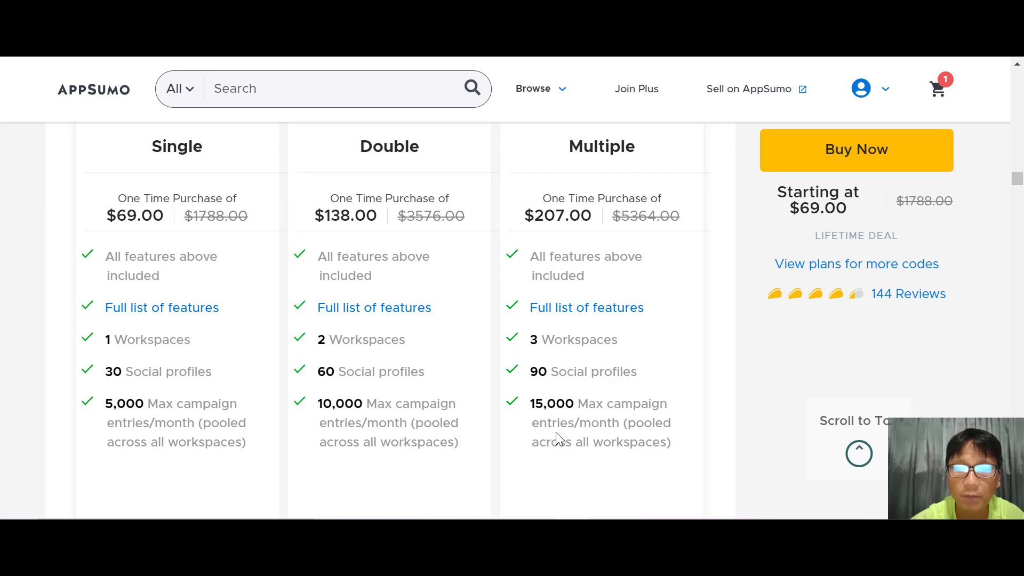
scroll(629, 414, "up", 1)
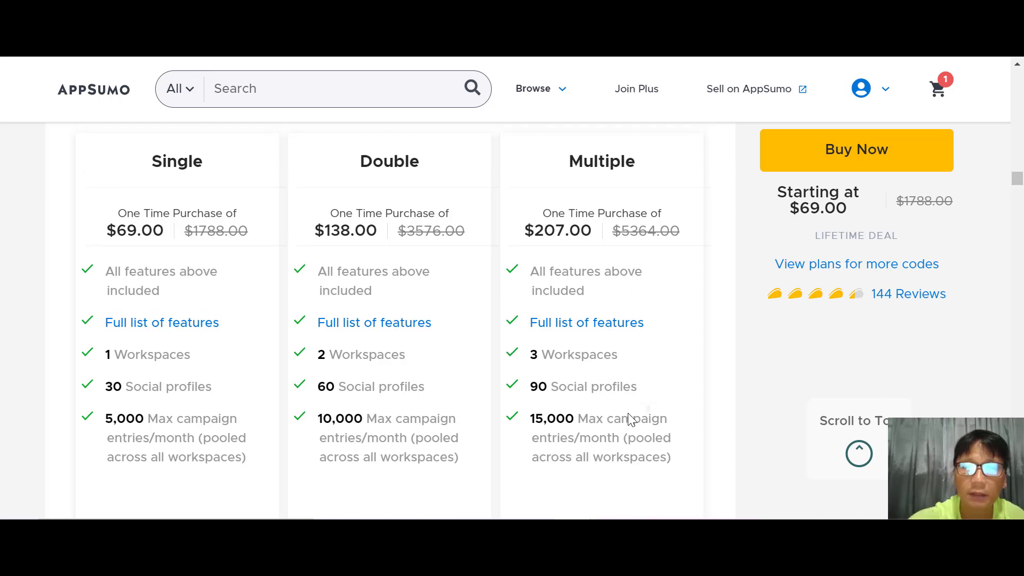
scroll(629, 419, "down", 3)
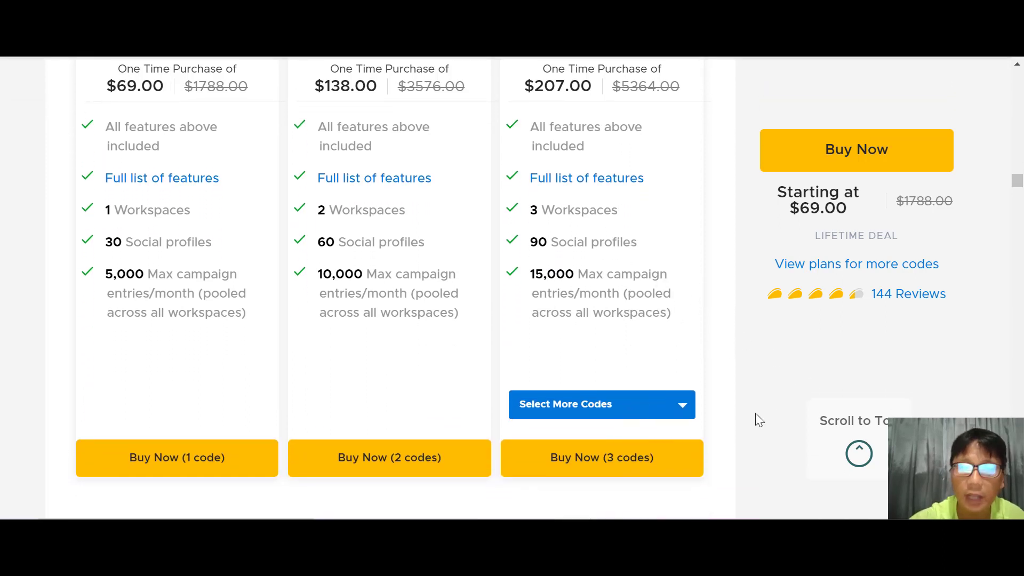
left_click(649, 425)
scroll(648, 425, "up", 2)
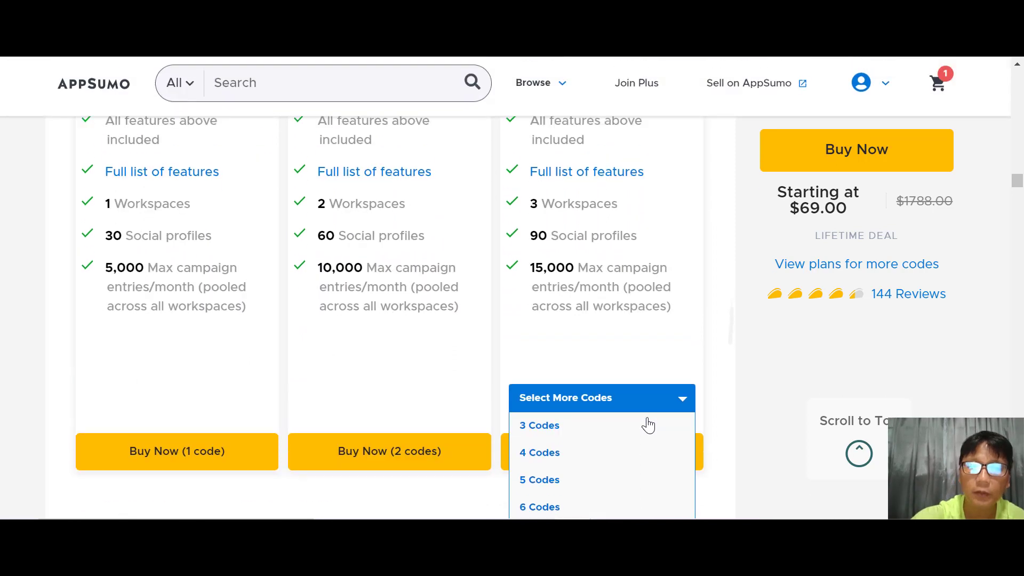
scroll(649, 425, "up", 1)
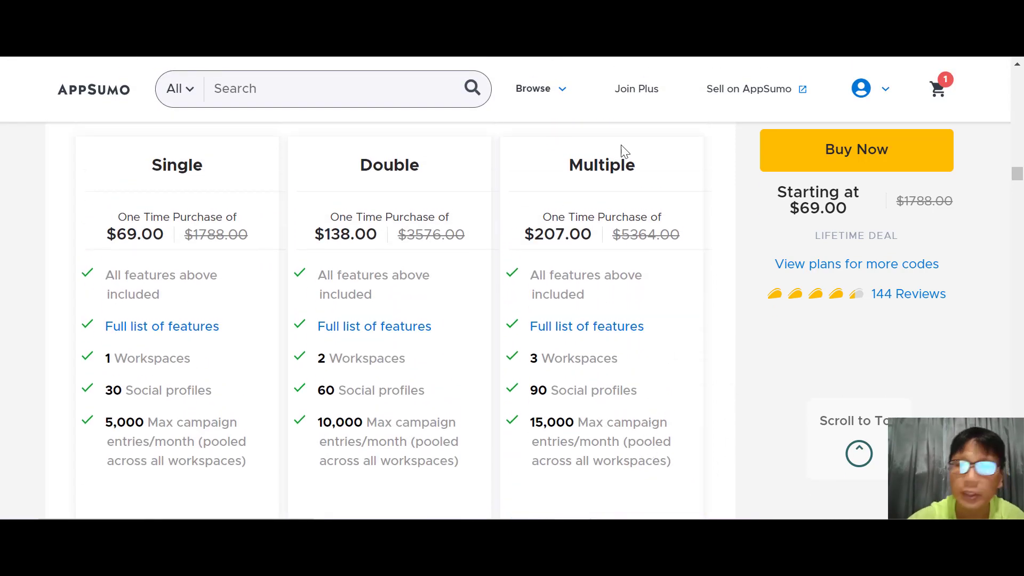